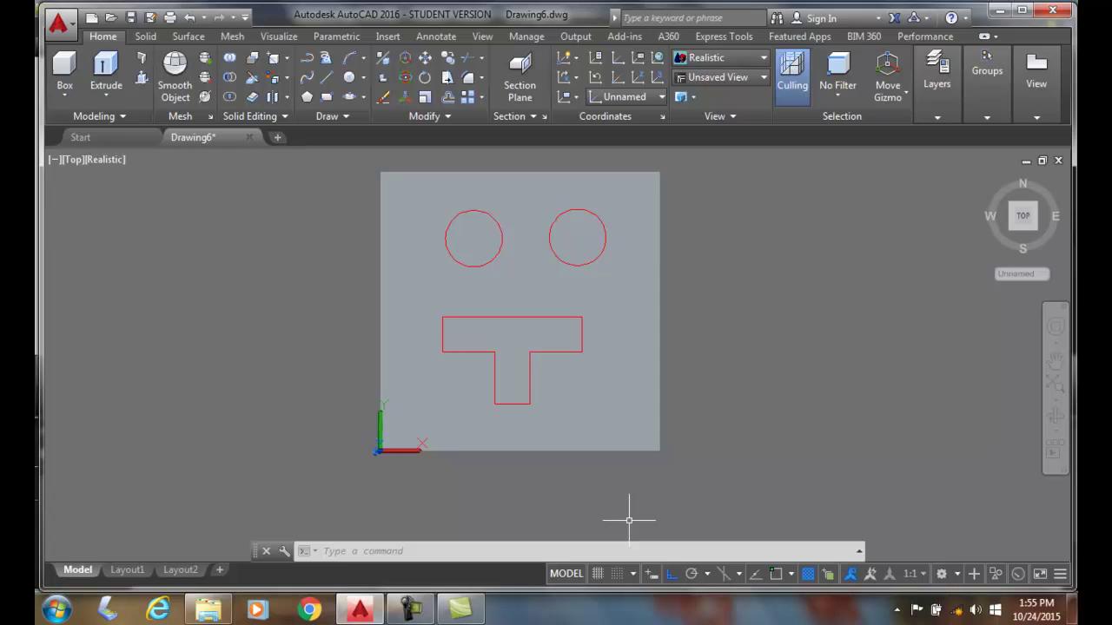
Step: Imprint the left circle, right circle and T outline onto the grey slab, keeping all three originals
click(637, 298)
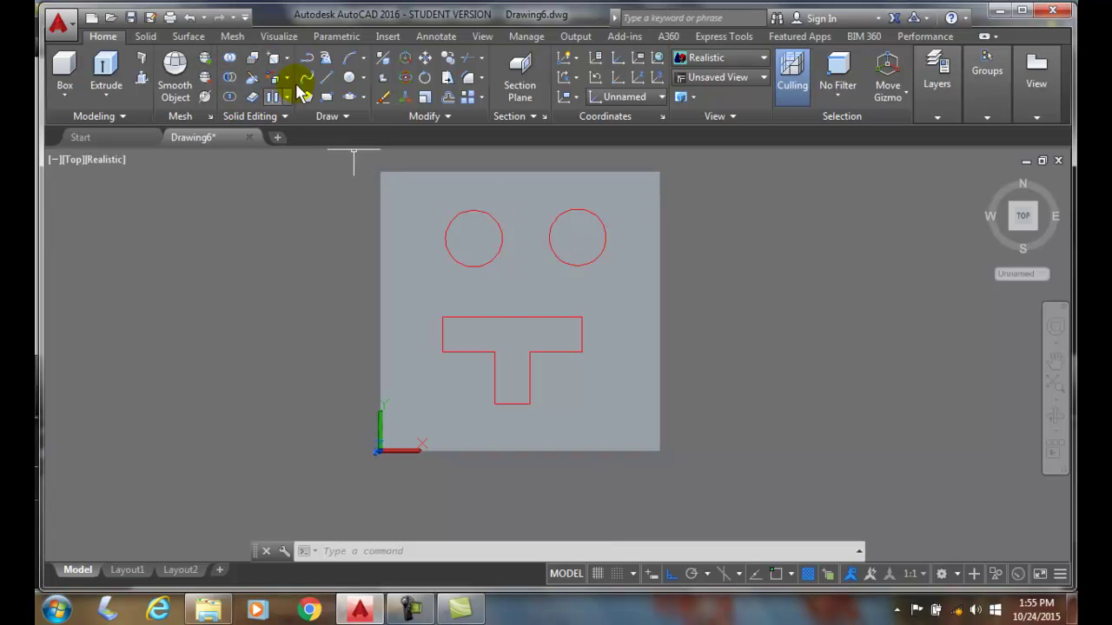
click(289, 57)
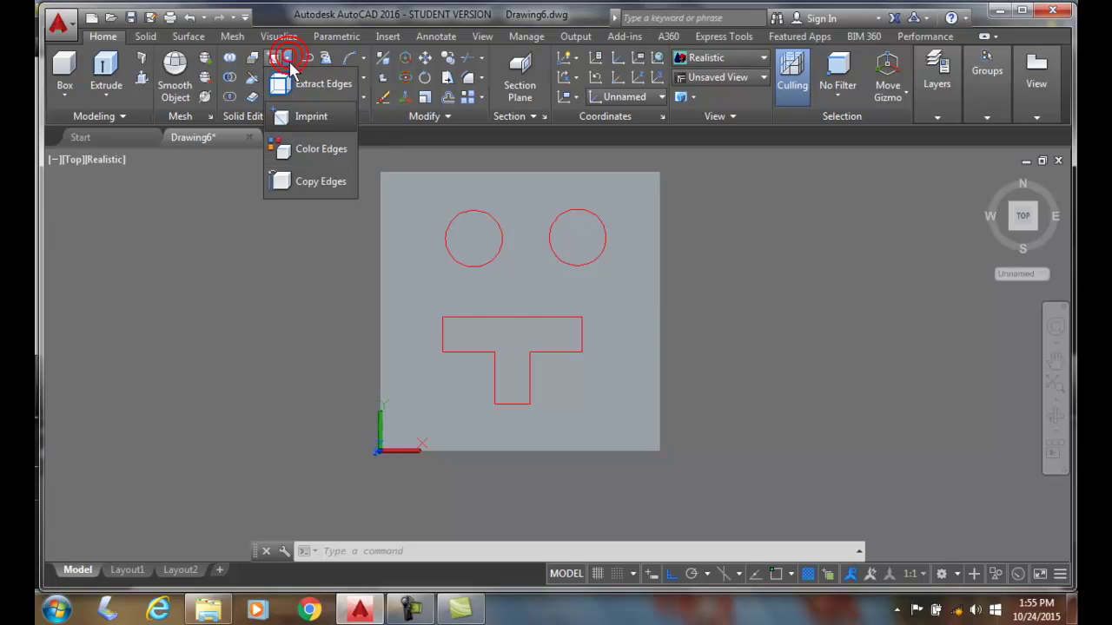
click(305, 119)
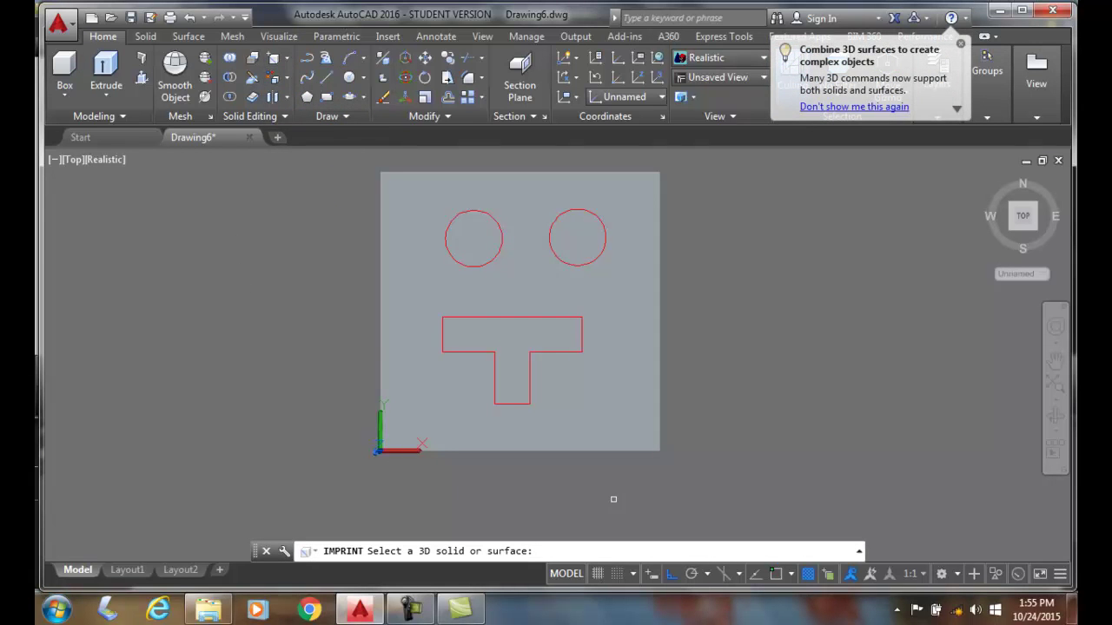
click(630, 425)
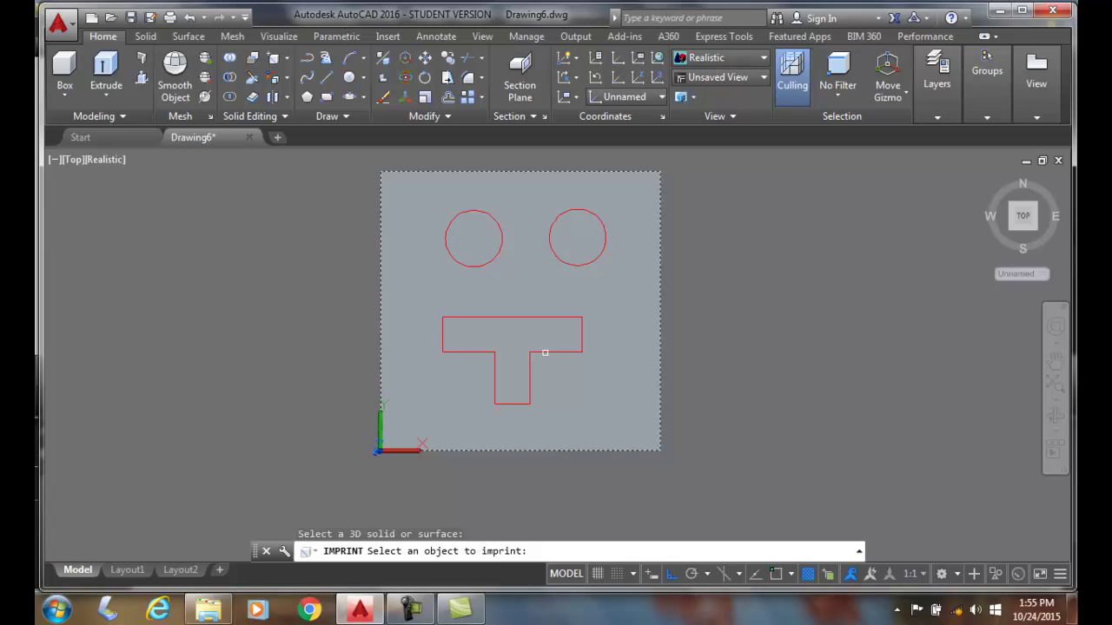
click(495, 259)
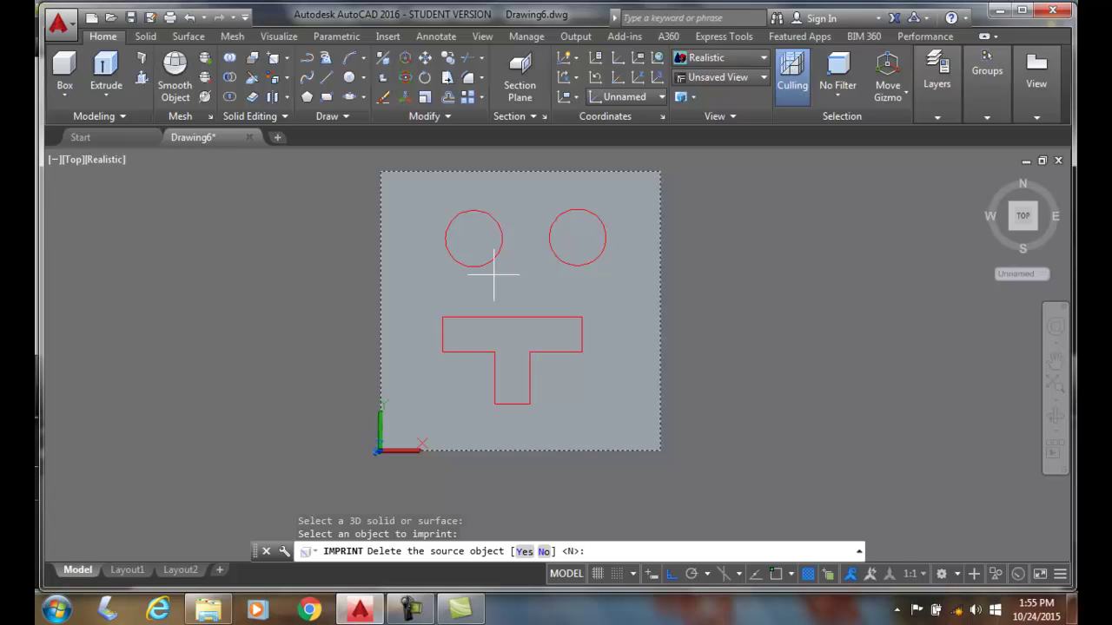
key(Return)
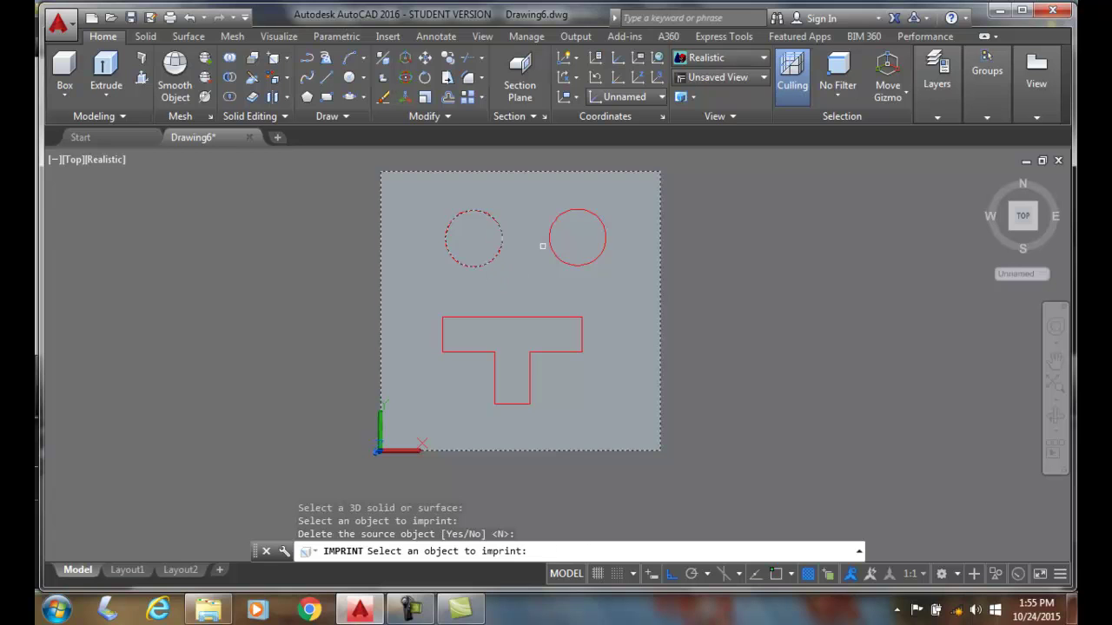
click(551, 247)
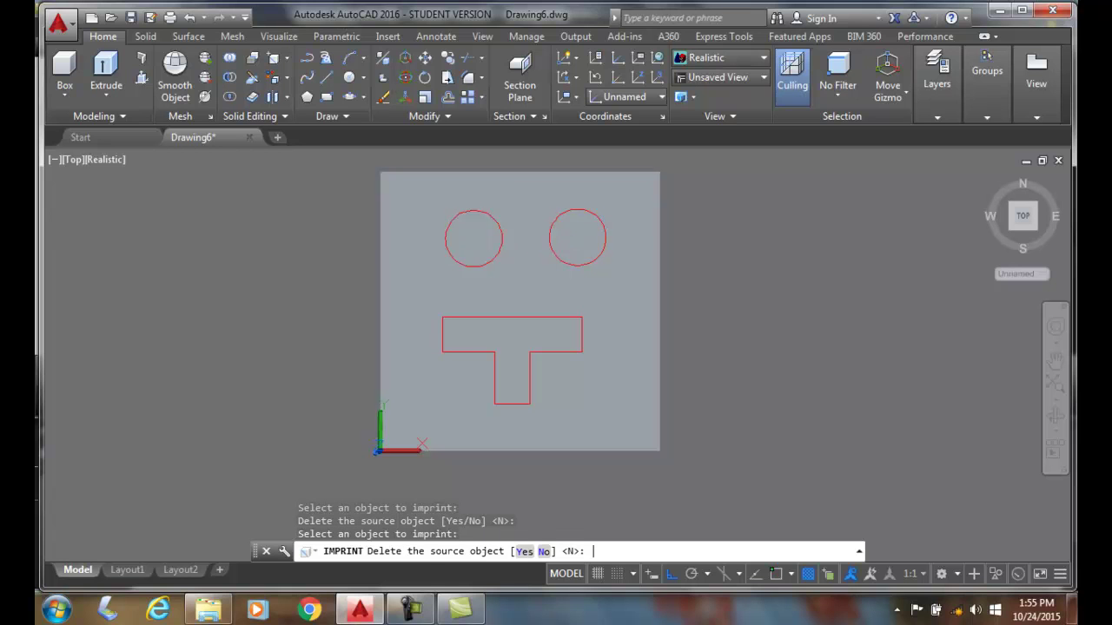
key(Return)
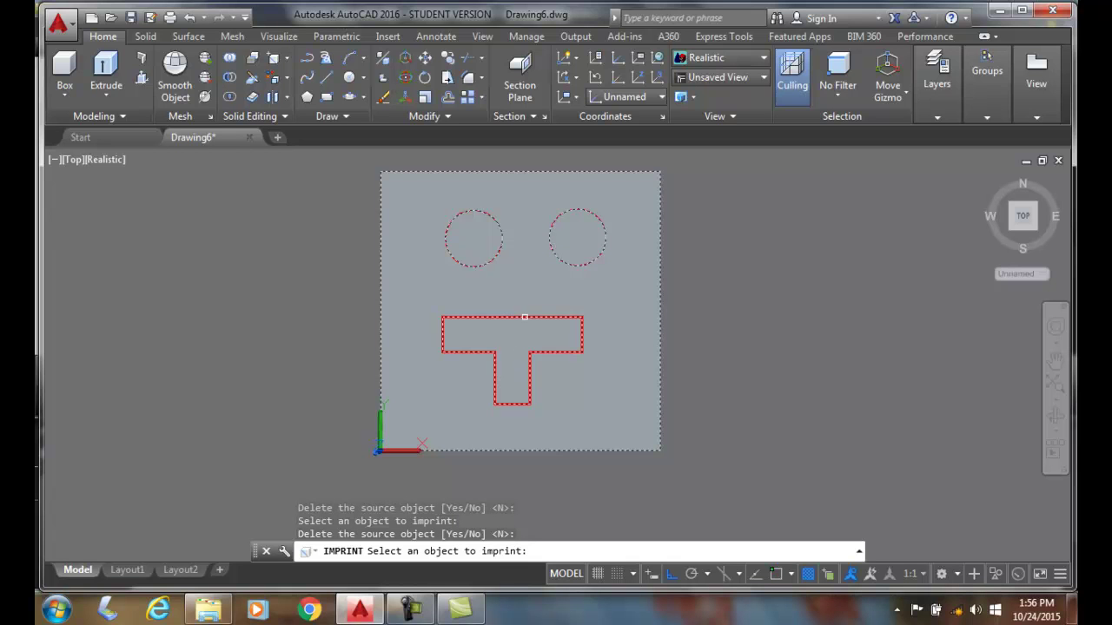
click(524, 317)
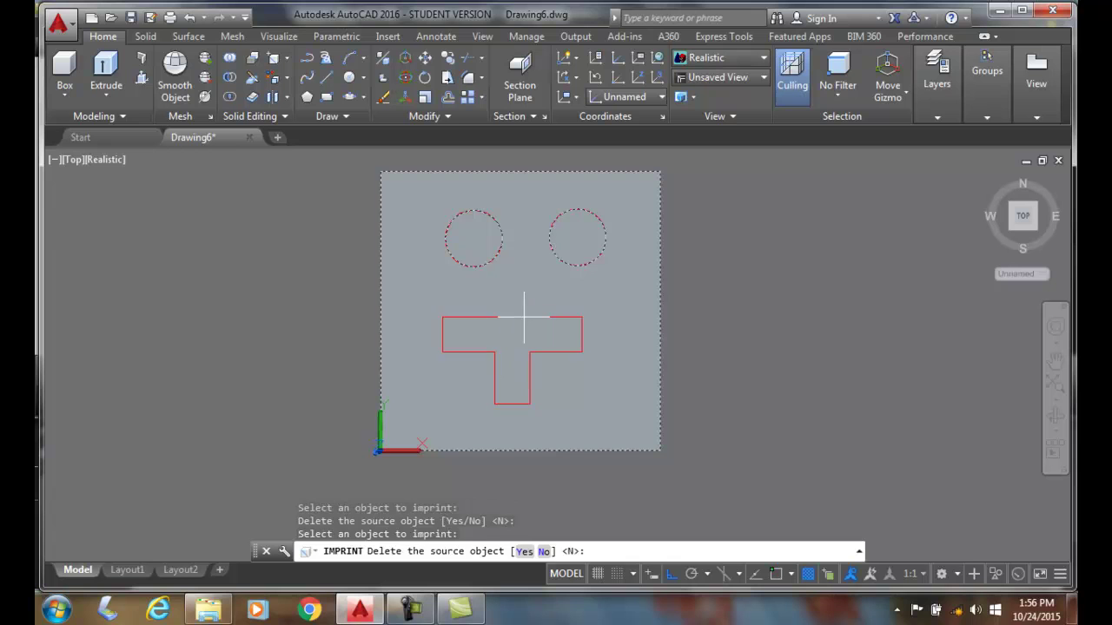
key(Return)
key(Return)
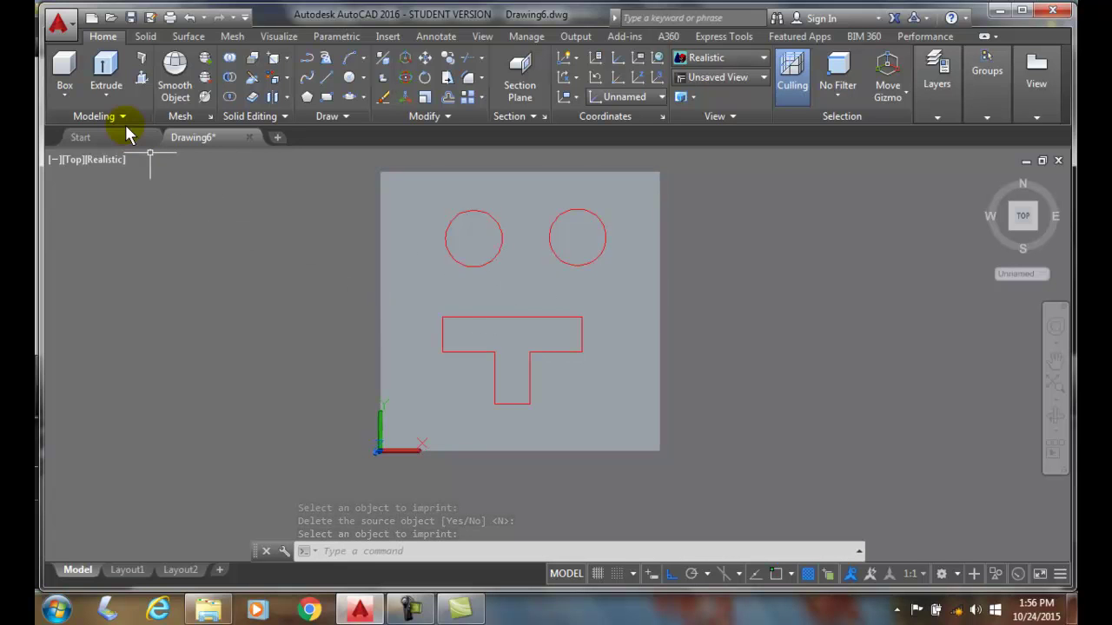
Step: Press-pull the left circle on the slab to a new height
click(142, 80)
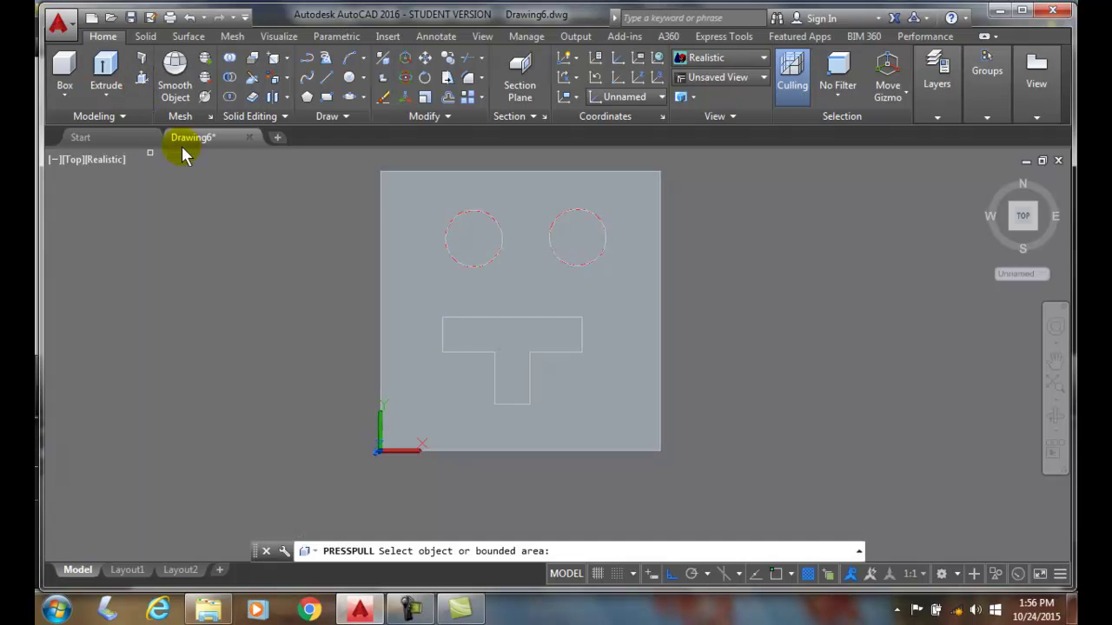
click(465, 212)
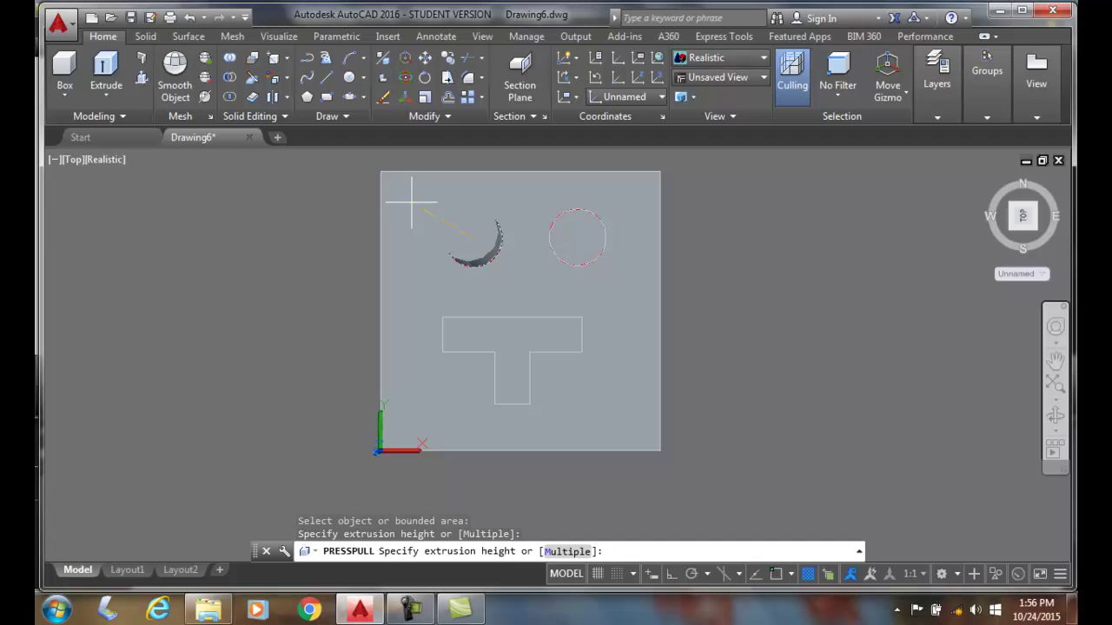
click(199, 201)
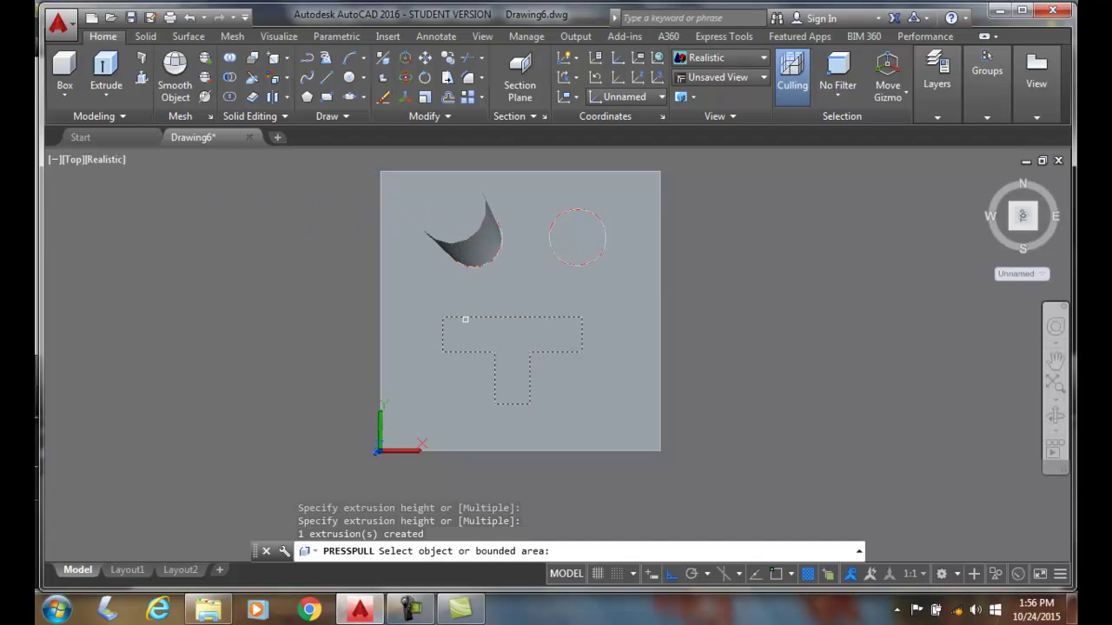
click(464, 316)
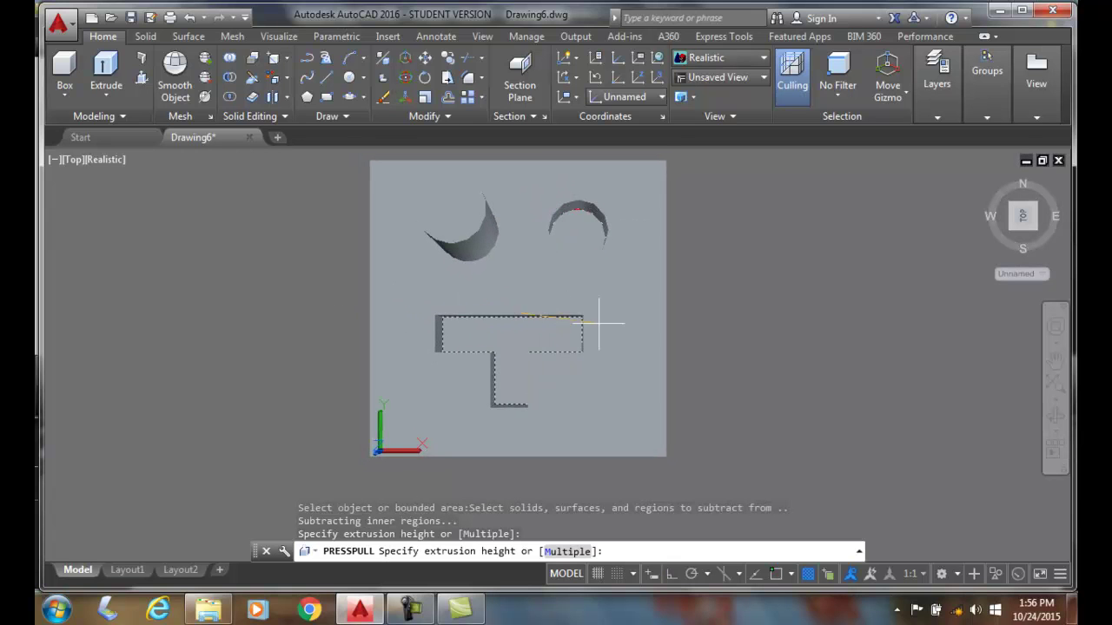
key(Escape)
key(Escape)
key(Escape)
key(Escape)
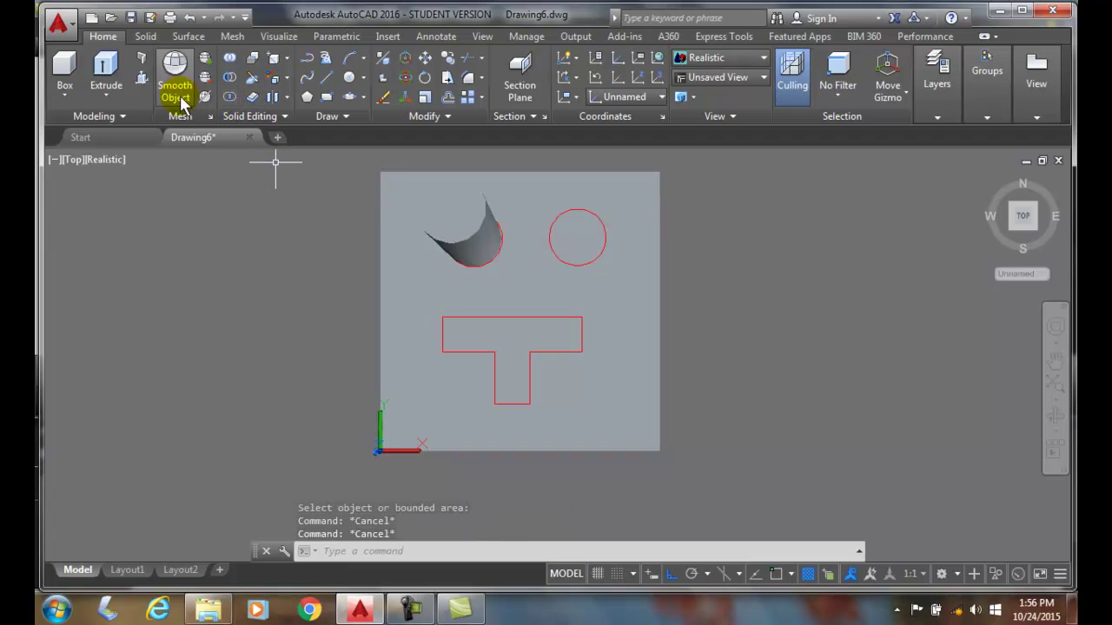
Step: Press-pull the T-shaped area, then orbit to check the extrusions in 3D
click(252, 97)
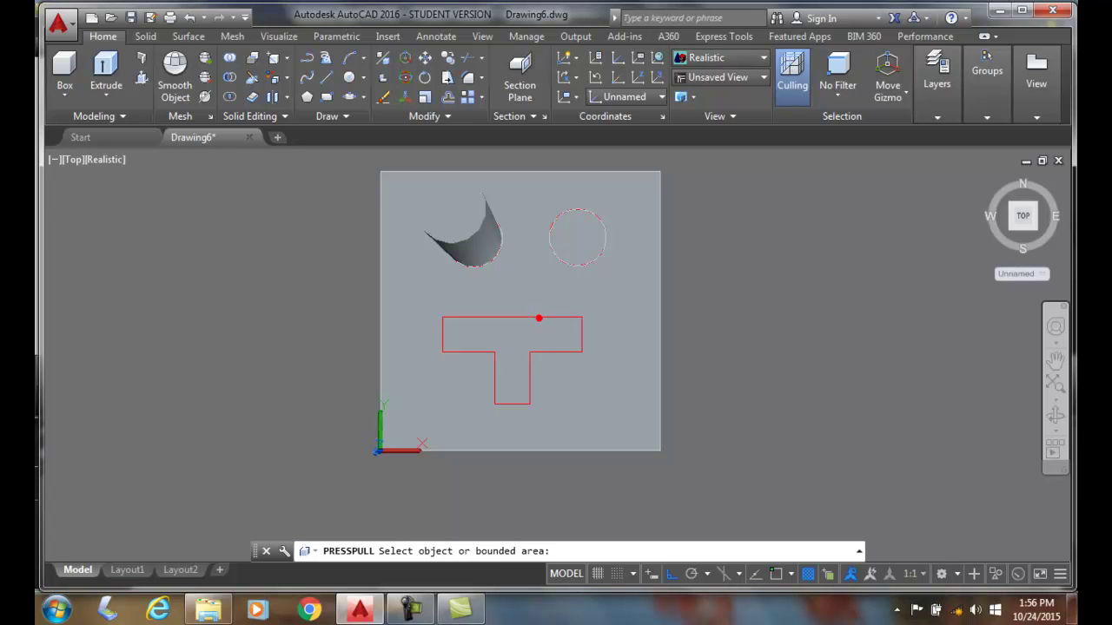
click(539, 318)
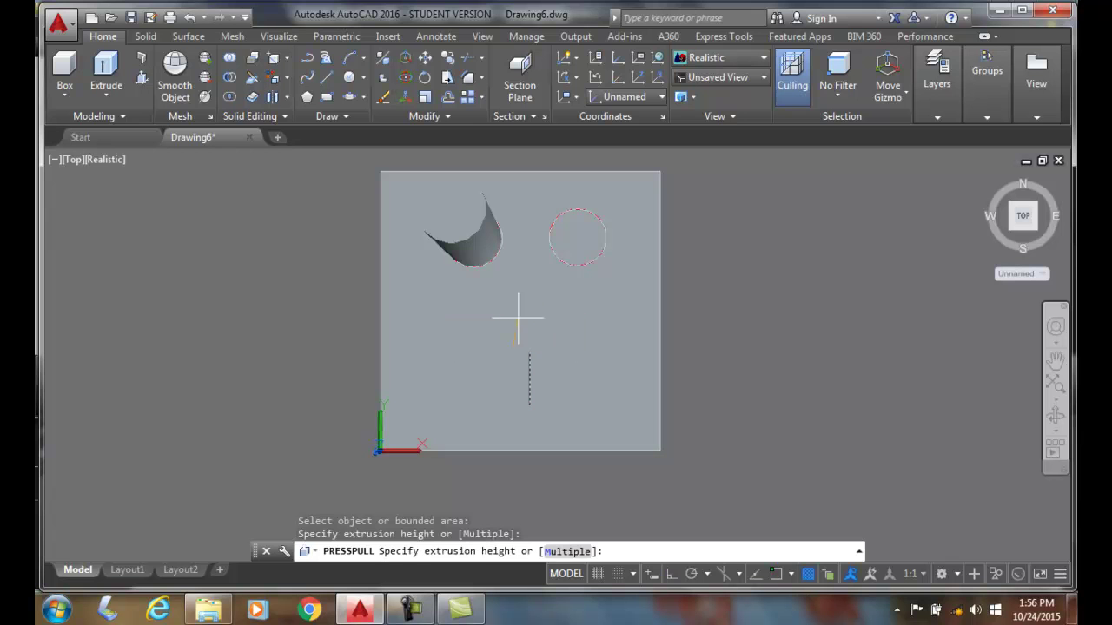
click(119, 277)
scroll(514, 331, down, 2)
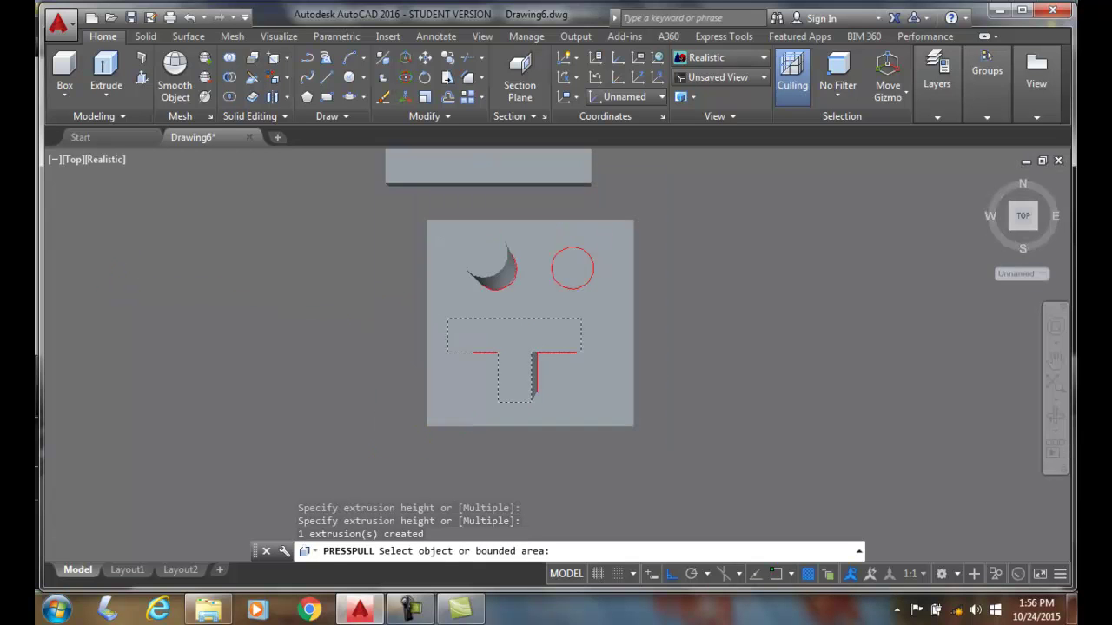
shift+middle_drag(514, 330, 471, 328)
scroll(588, 344, up, 3)
scroll(588, 345, down, 2)
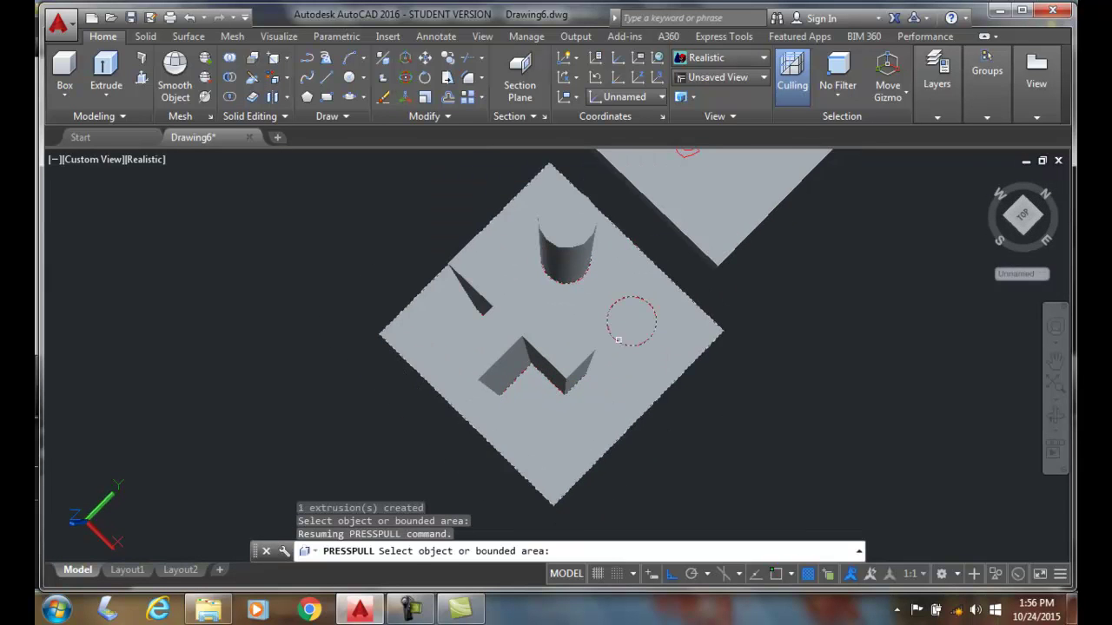
key(Return)
scroll(562, 338, down, 2)
shift+middle_drag(598, 336, 474, 338)
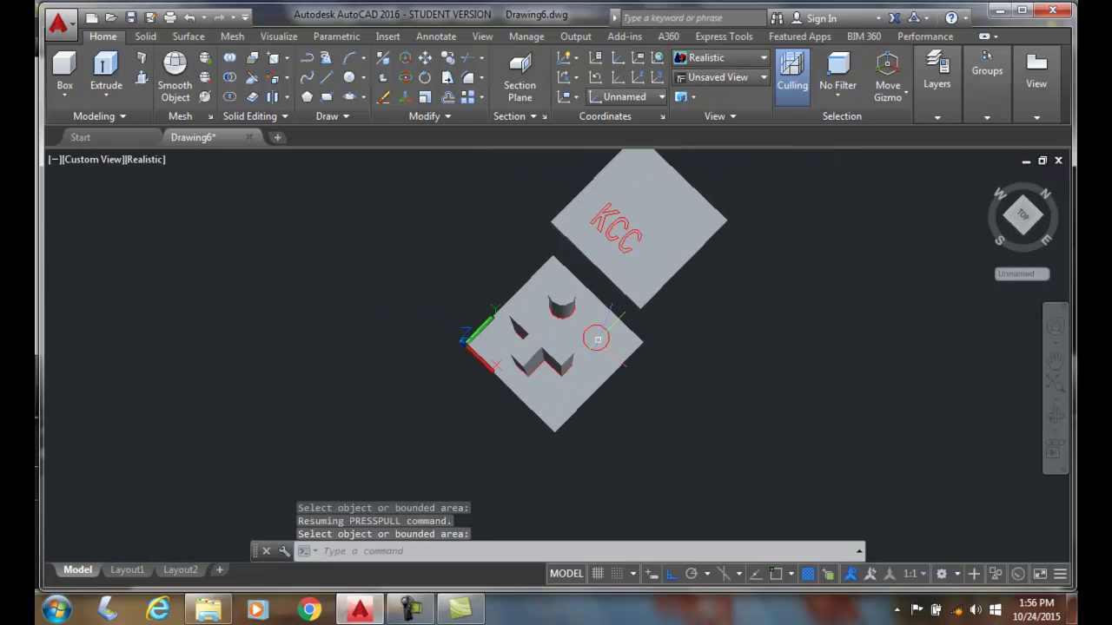
Step: Press-pull the right circle down into the slab
click(142, 78)
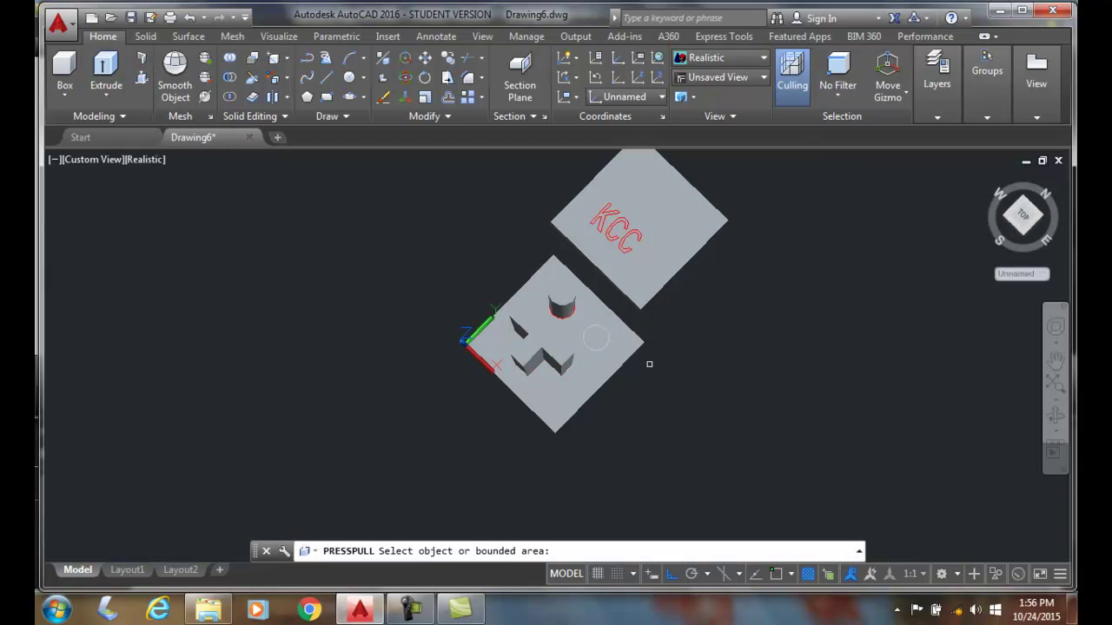
click(602, 346)
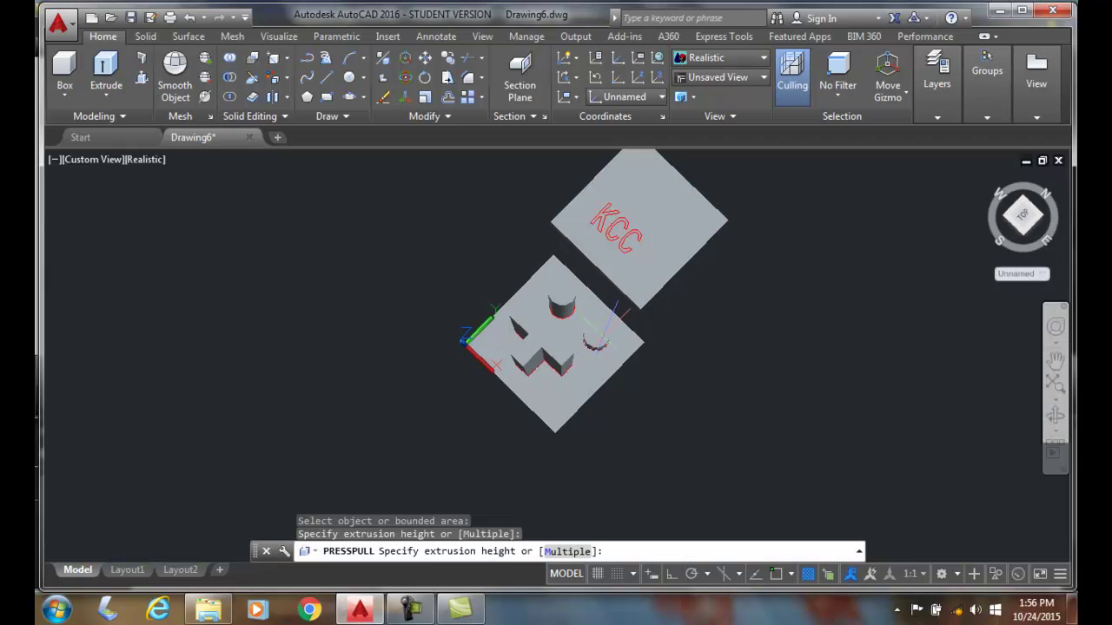
click(622, 304)
scroll(705, 320, up, 2)
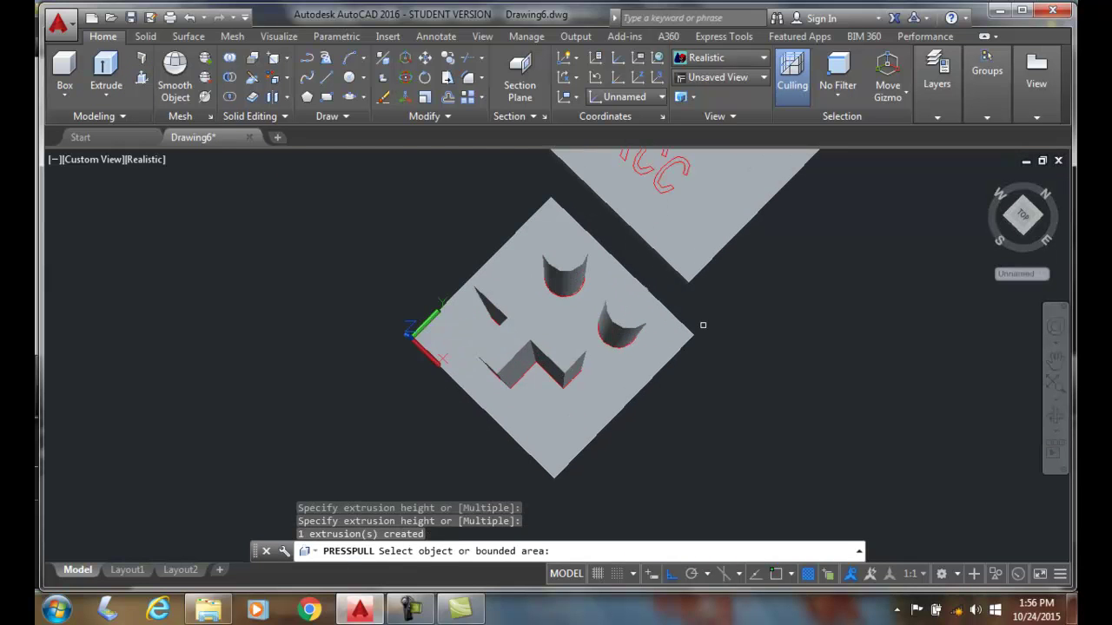
scroll(703, 325, up, 1)
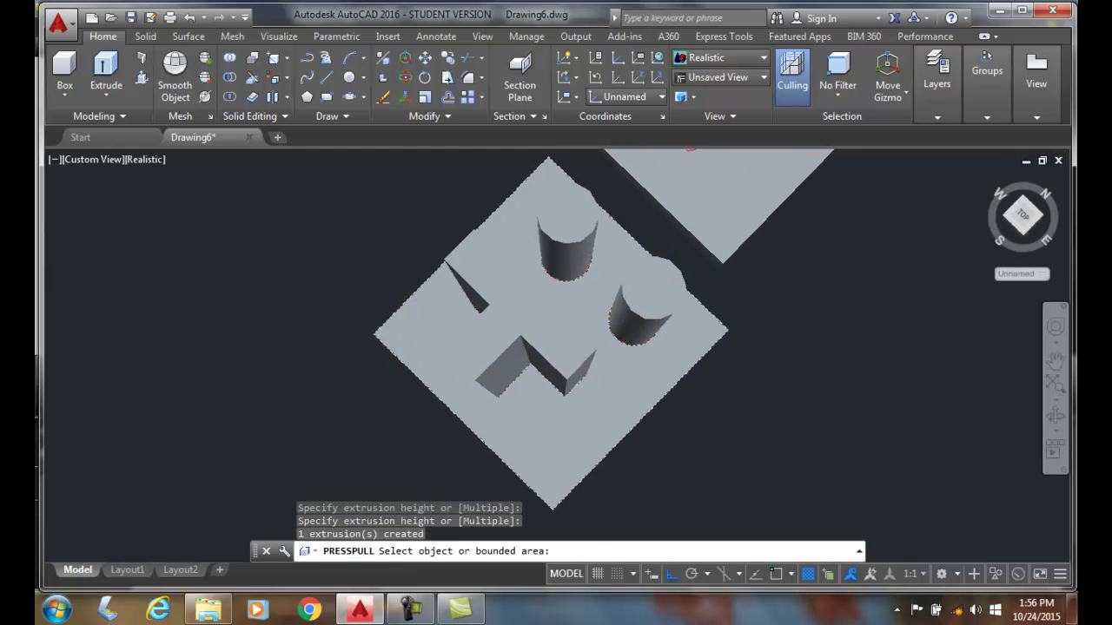
scroll(701, 331, down, 2)
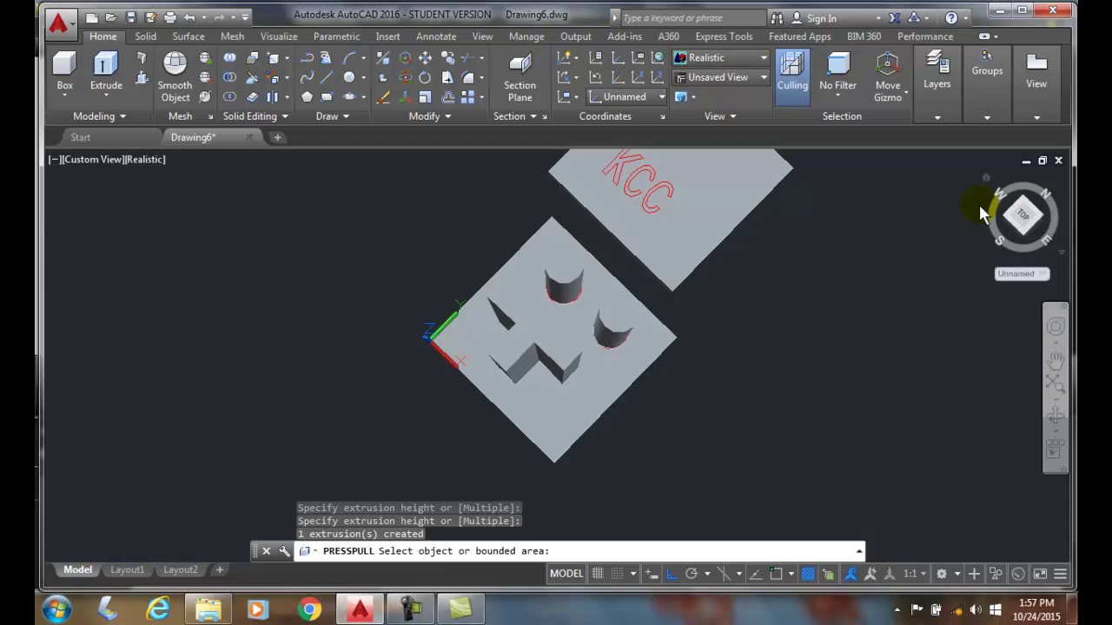
Step: Return to the Top view and cancel the pending push-pull
click(1024, 217)
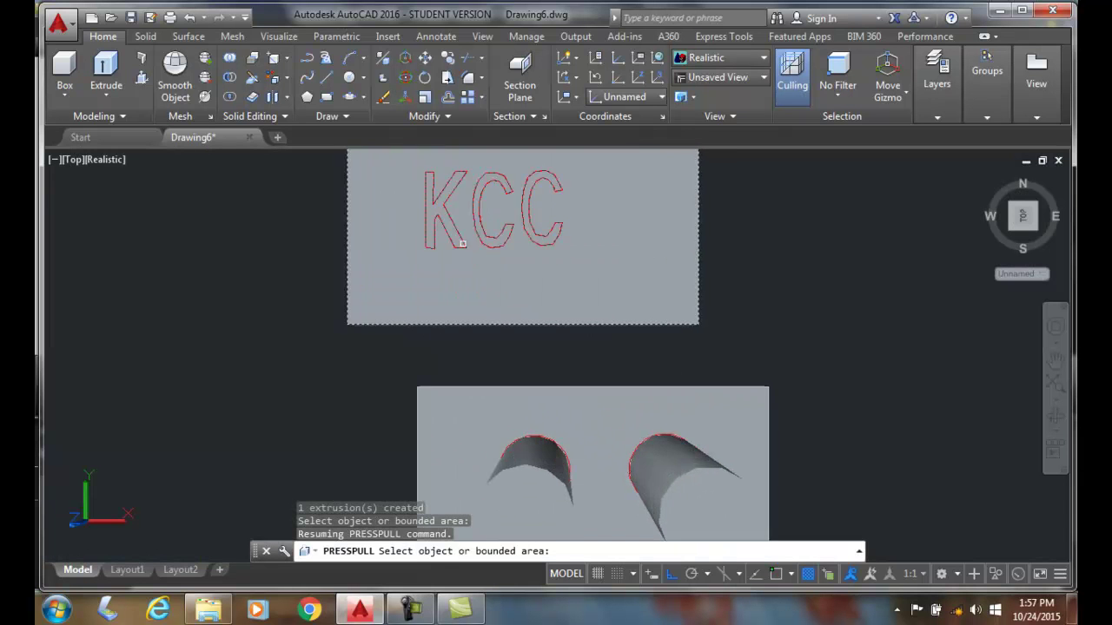
key(Escape)
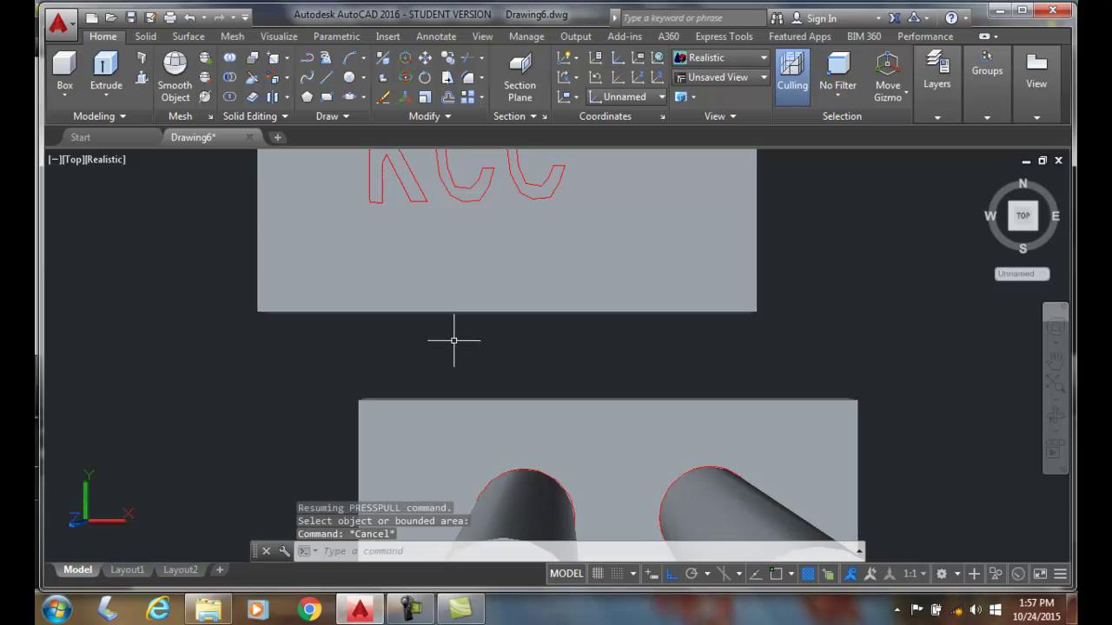
click(448, 337)
key(Escape)
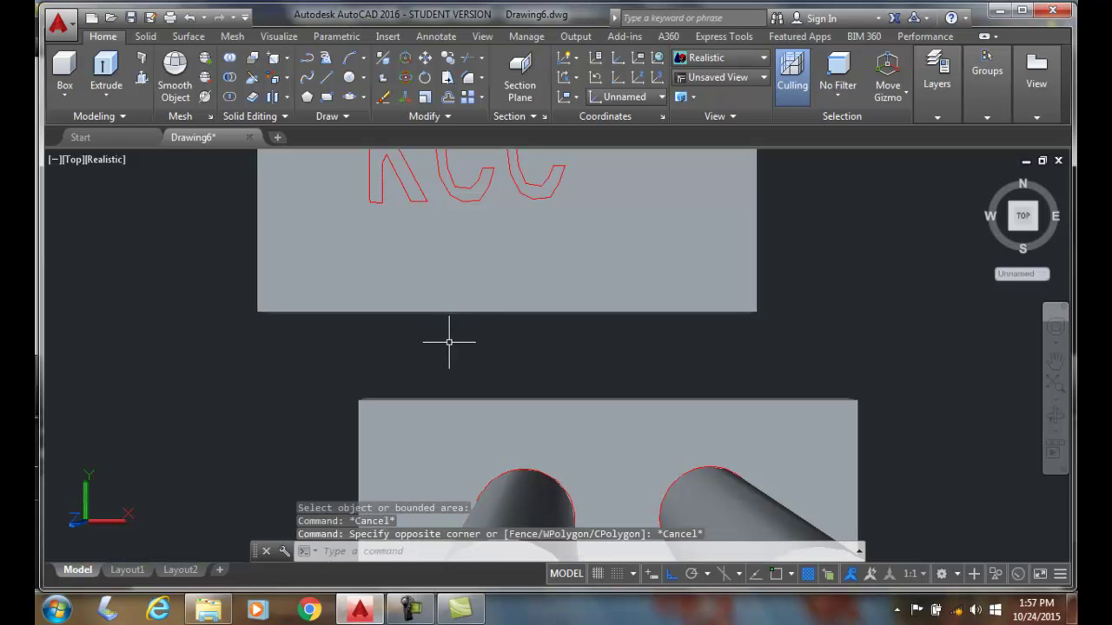
Step: Pan and zoom to centre the KCC slab, then start Color Faces
middle_drag(447, 347, 423, 465)
key(Escape)
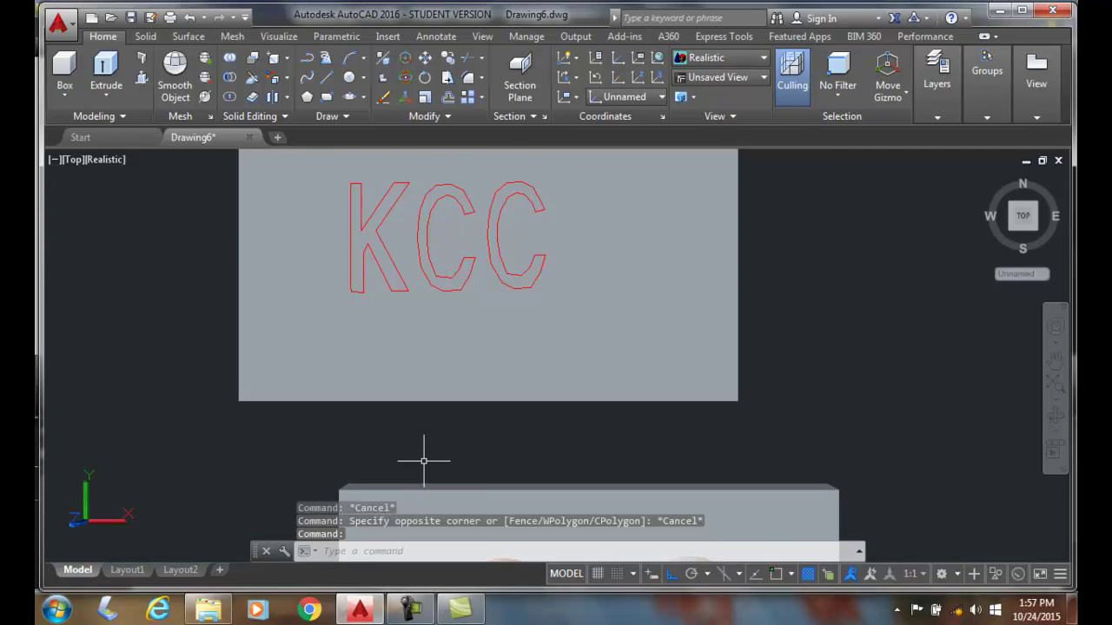
scroll(430, 383, up, 1)
scroll(430, 383, down, 1)
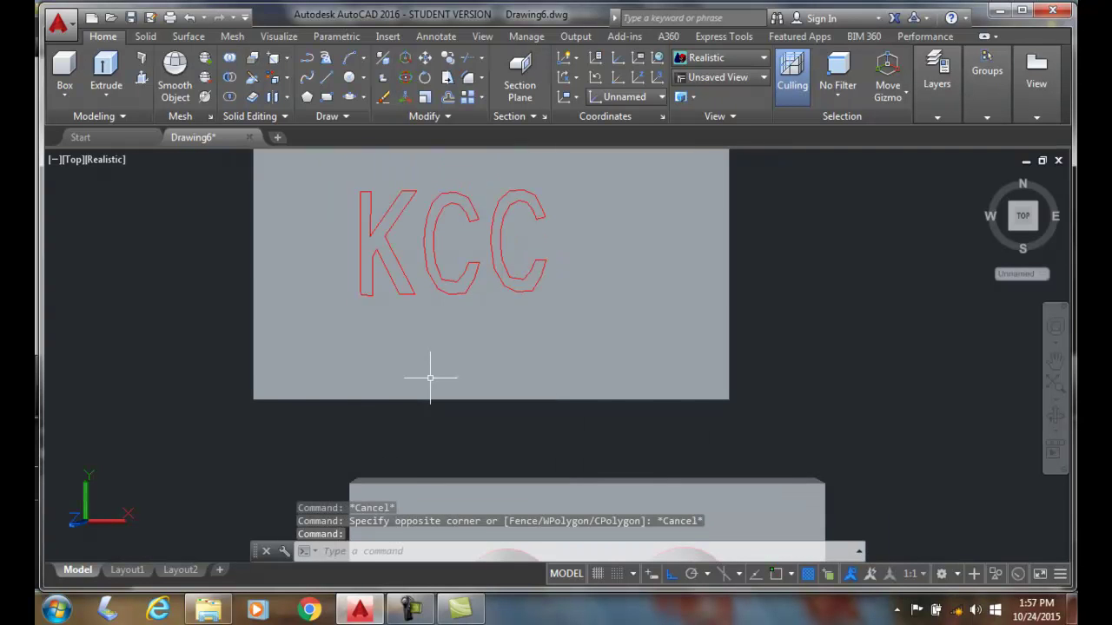
key(Escape)
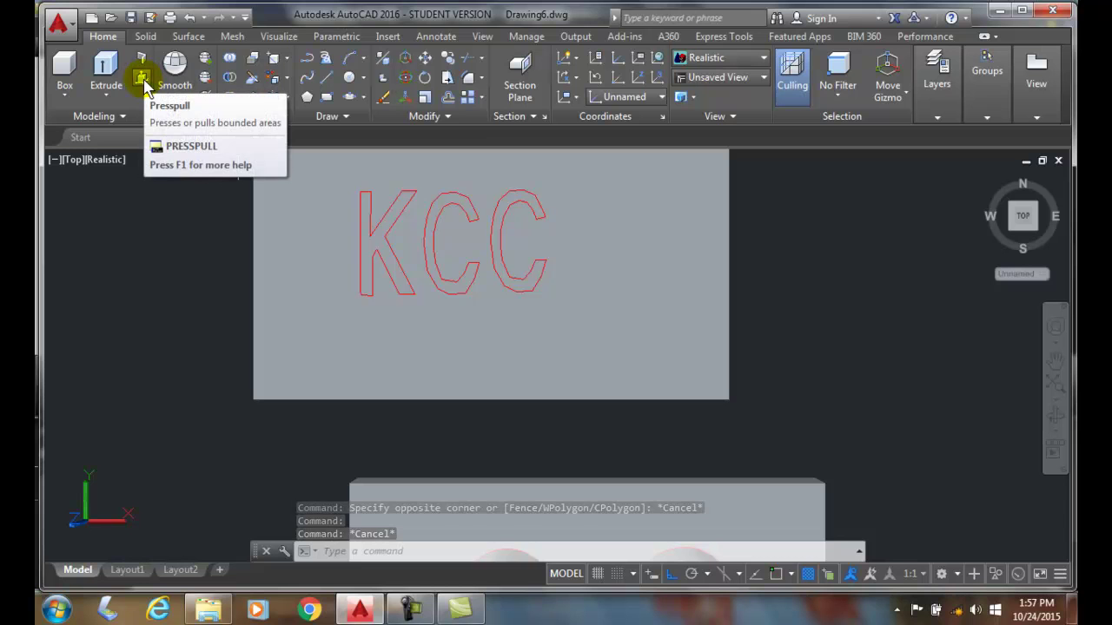
click(278, 79)
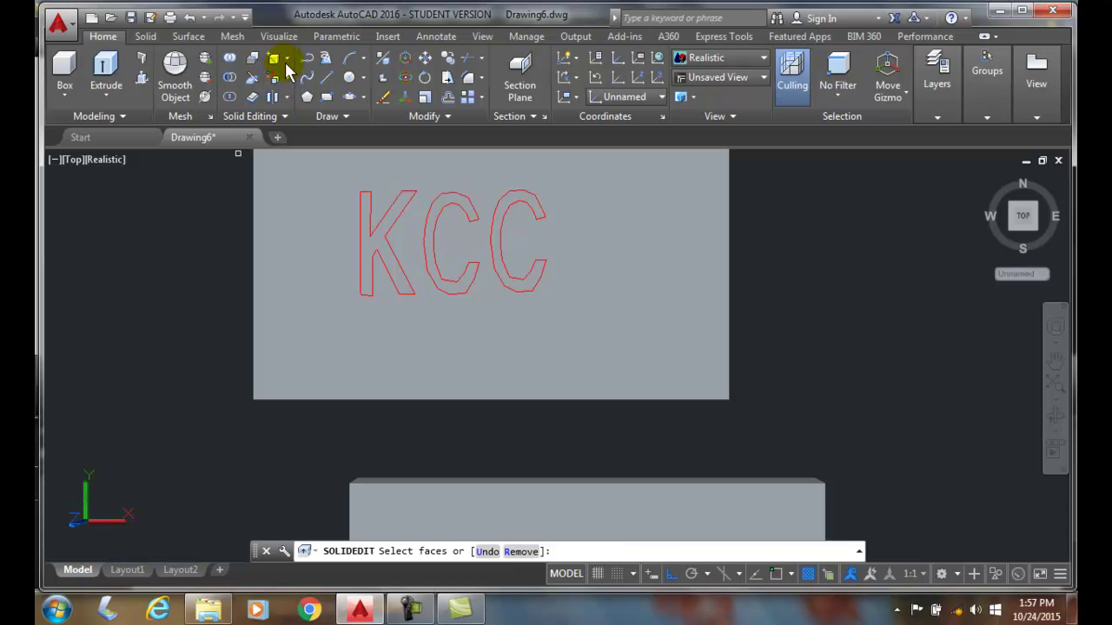
Step: Imprint the K outline onto the slab, deleting the original K
click(287, 58)
click(300, 115)
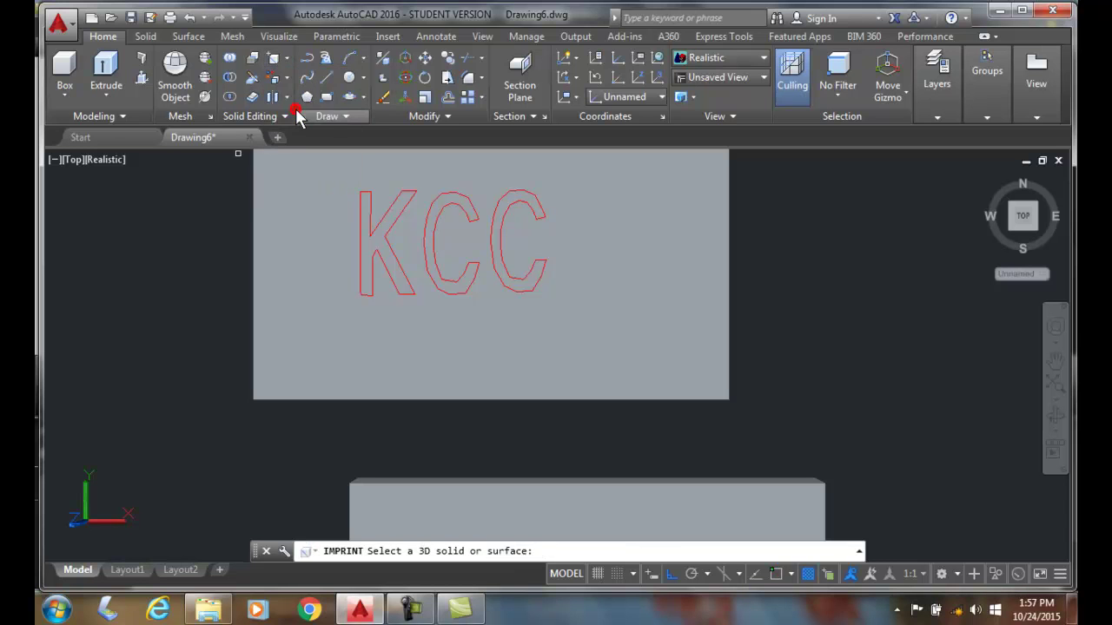
click(293, 221)
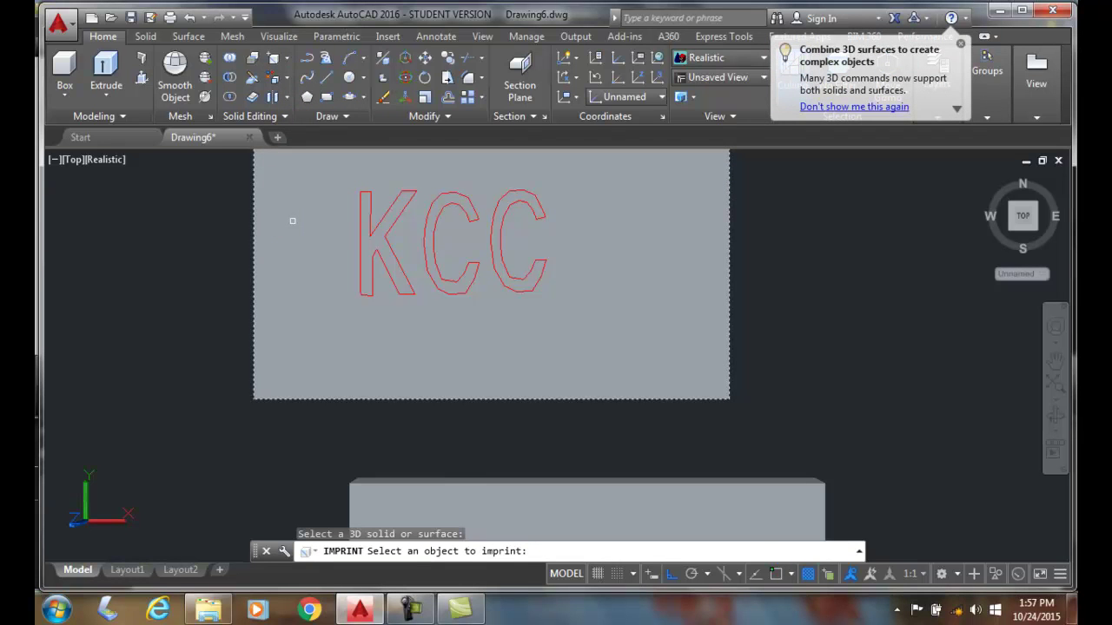
click(359, 221)
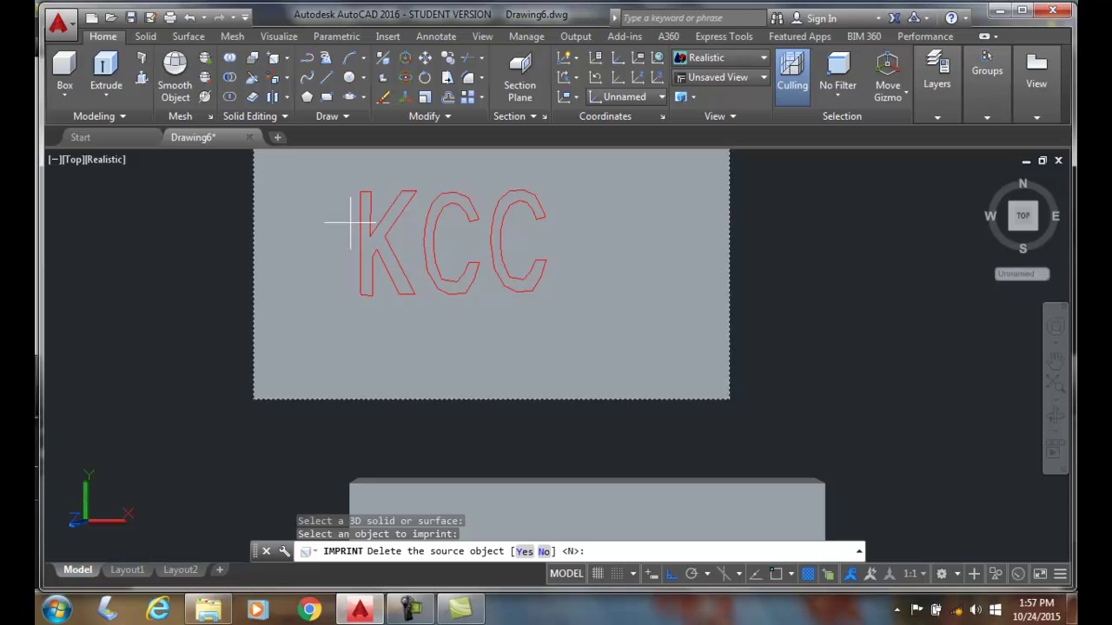
key(Return)
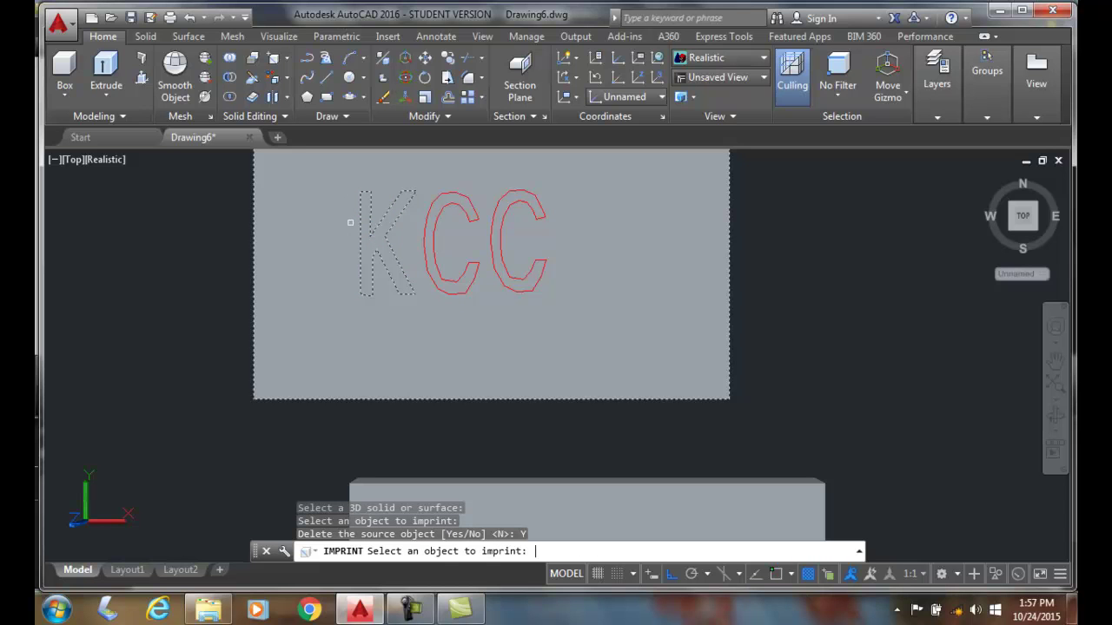
Step: Imprint both C outlines onto the slab, deleting their source objects
click(442, 211)
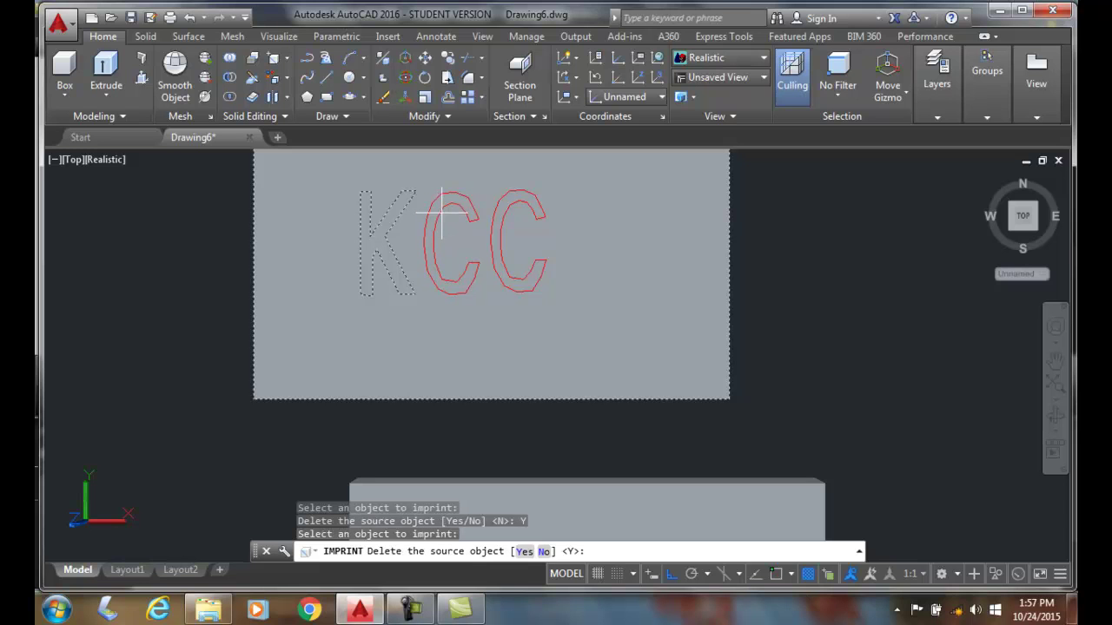
key(Return)
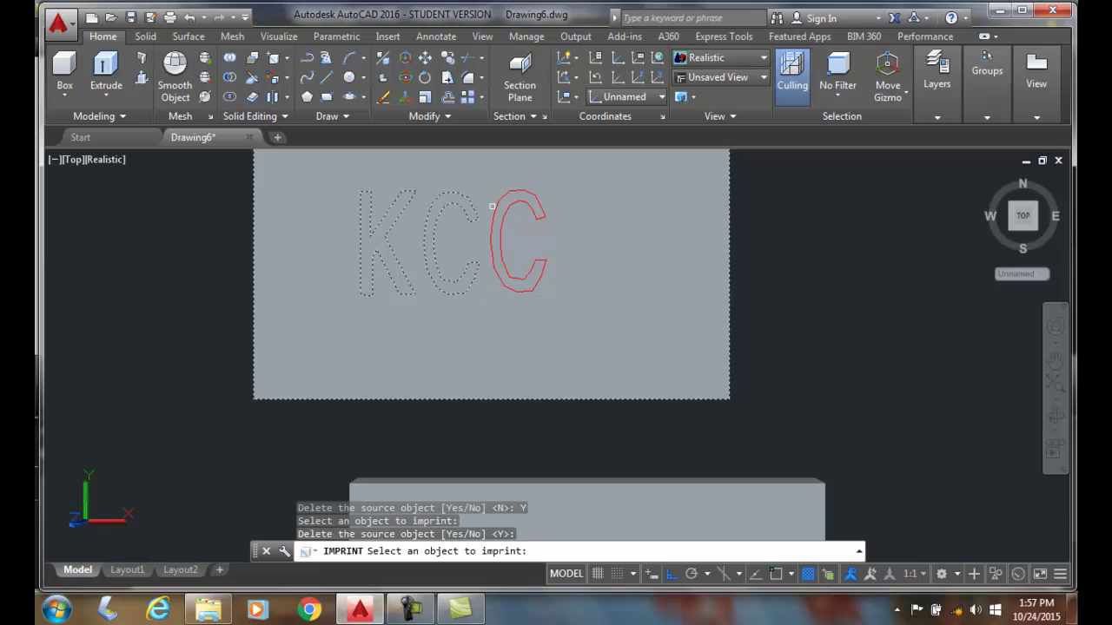
click(510, 207)
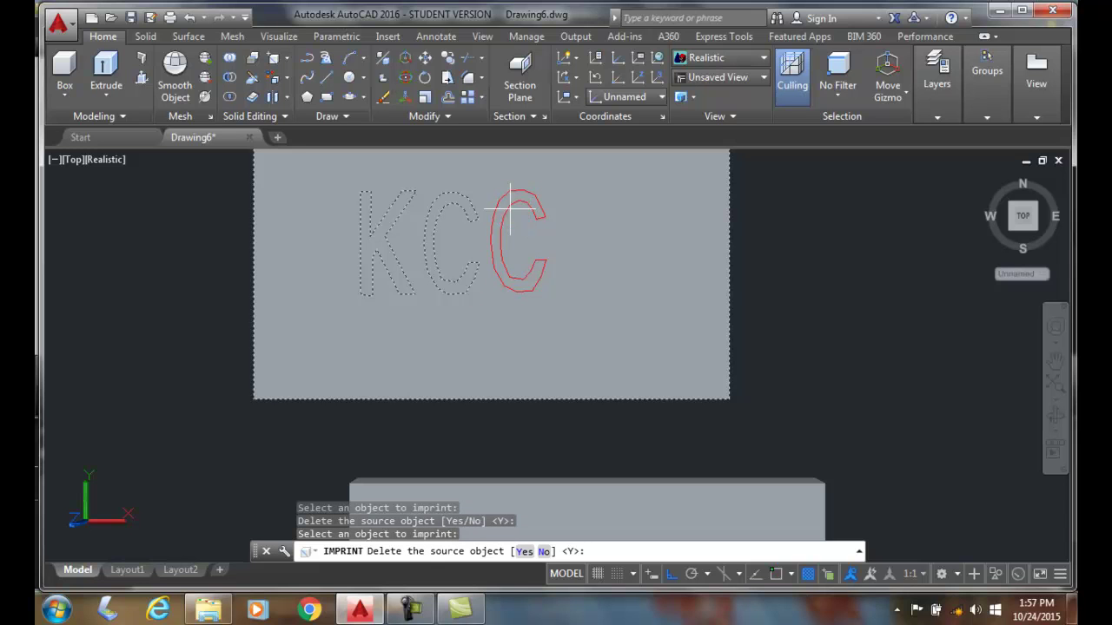
text(Y)
key(Return)
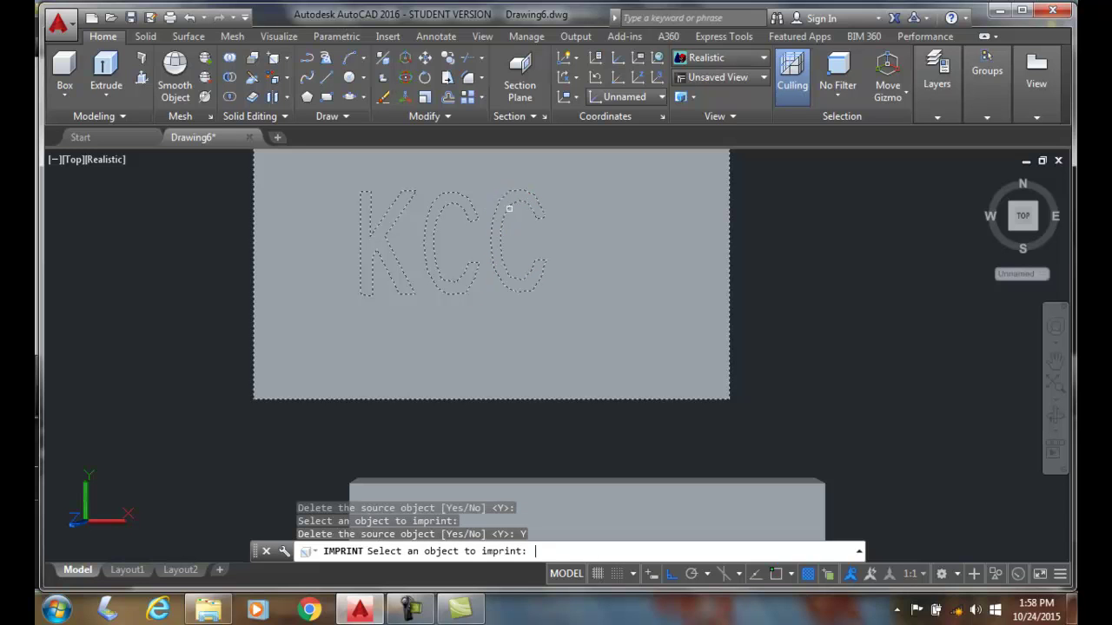
key(Return)
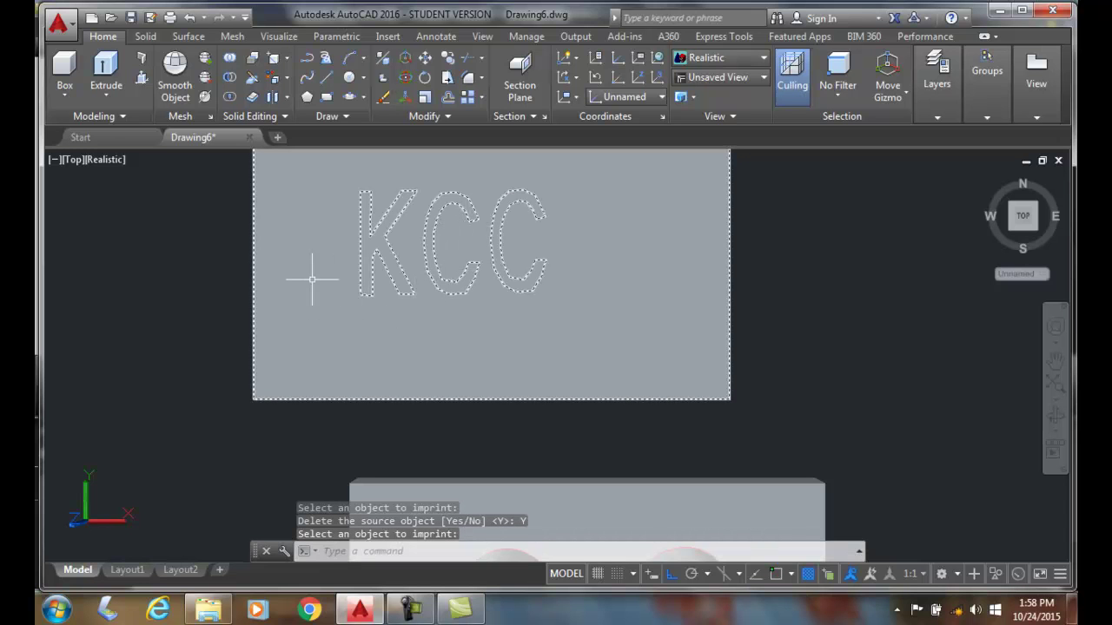
key(Escape)
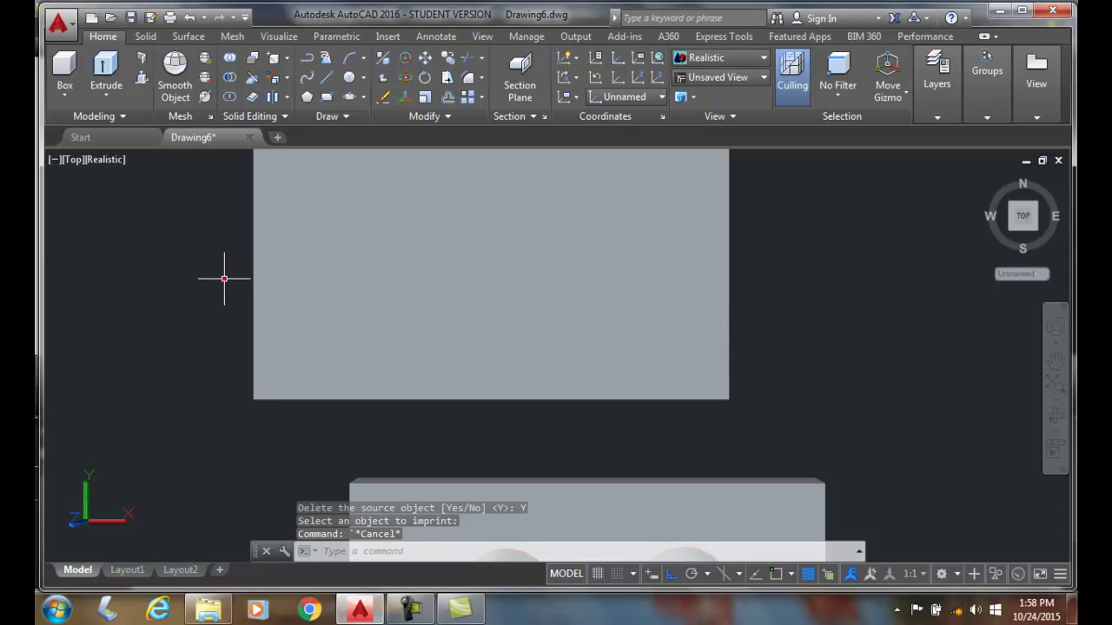
click(224, 273)
key(Escape)
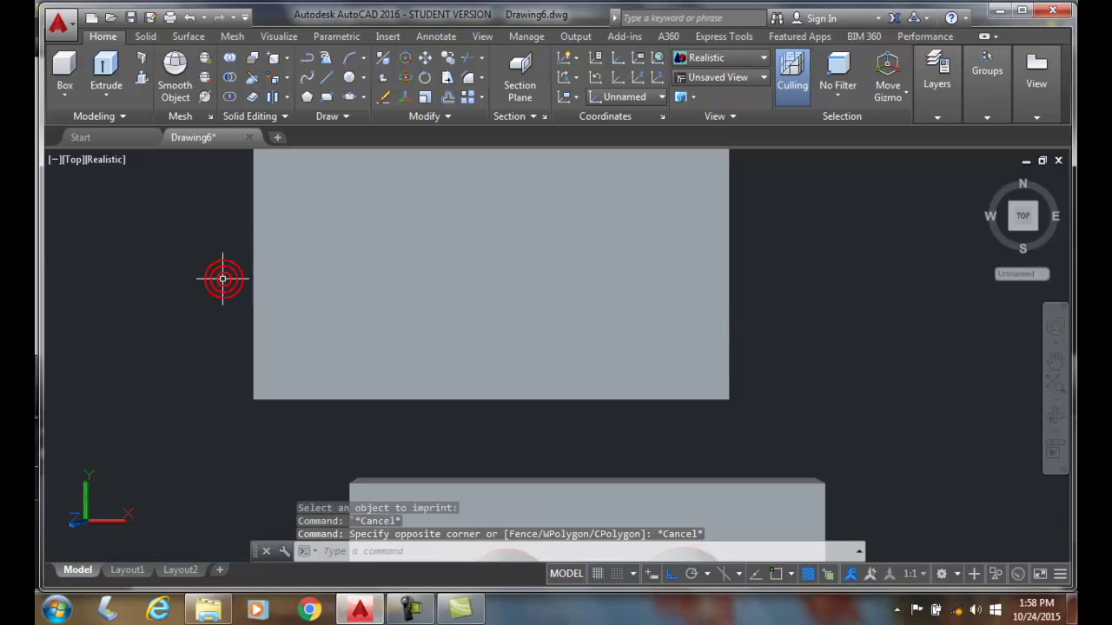
Step: Press-pull the K and both C letter areas together by 0.25
click(141, 78)
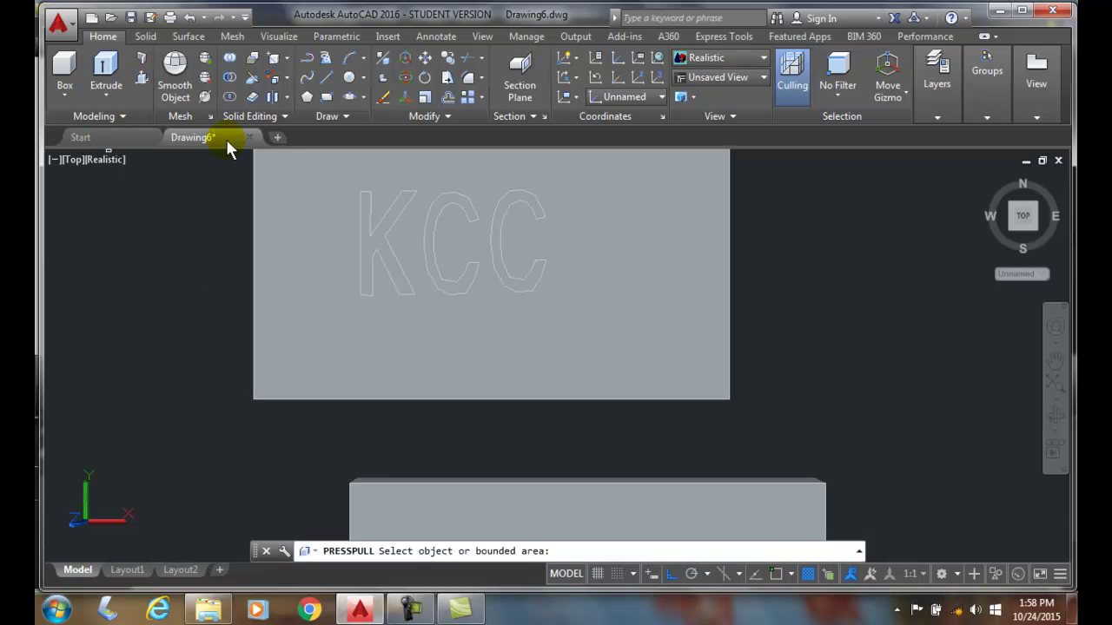
click(385, 214)
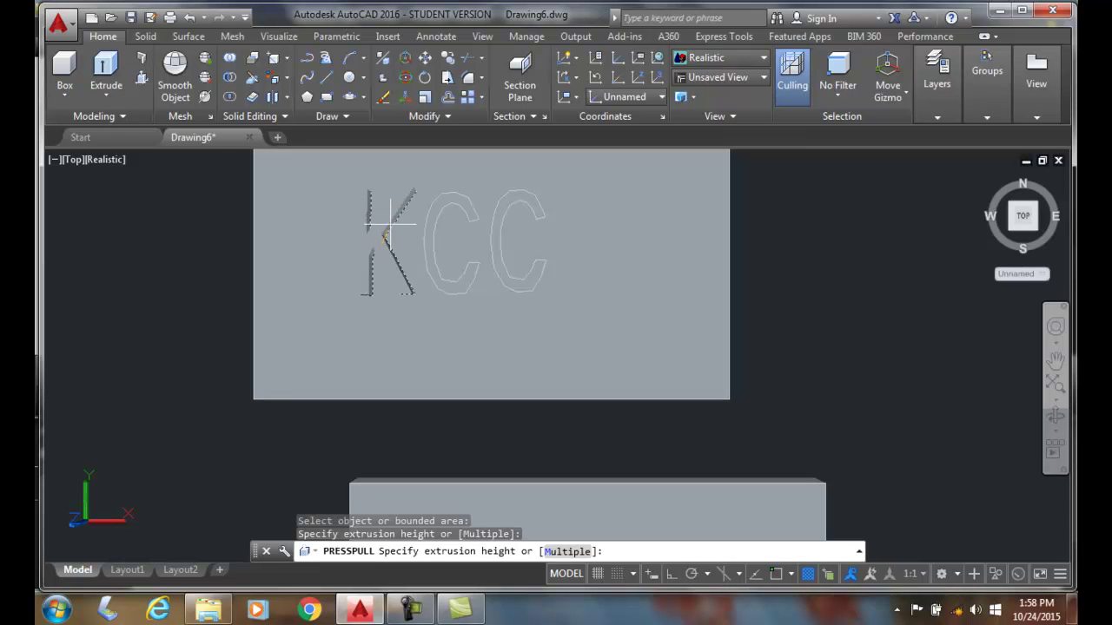
click(564, 551)
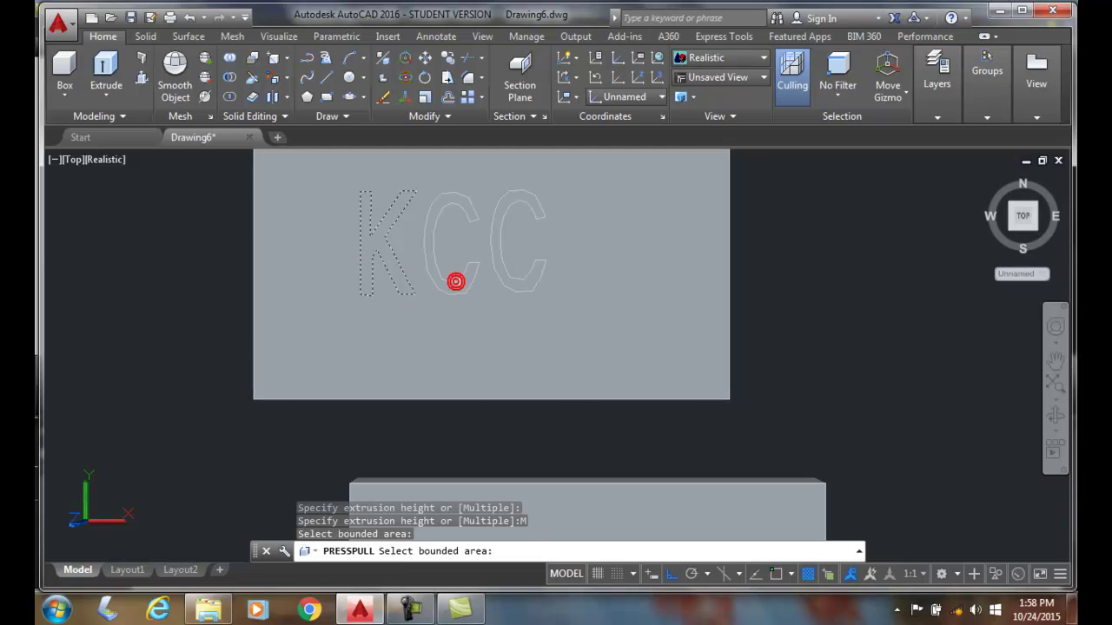
click(524, 279)
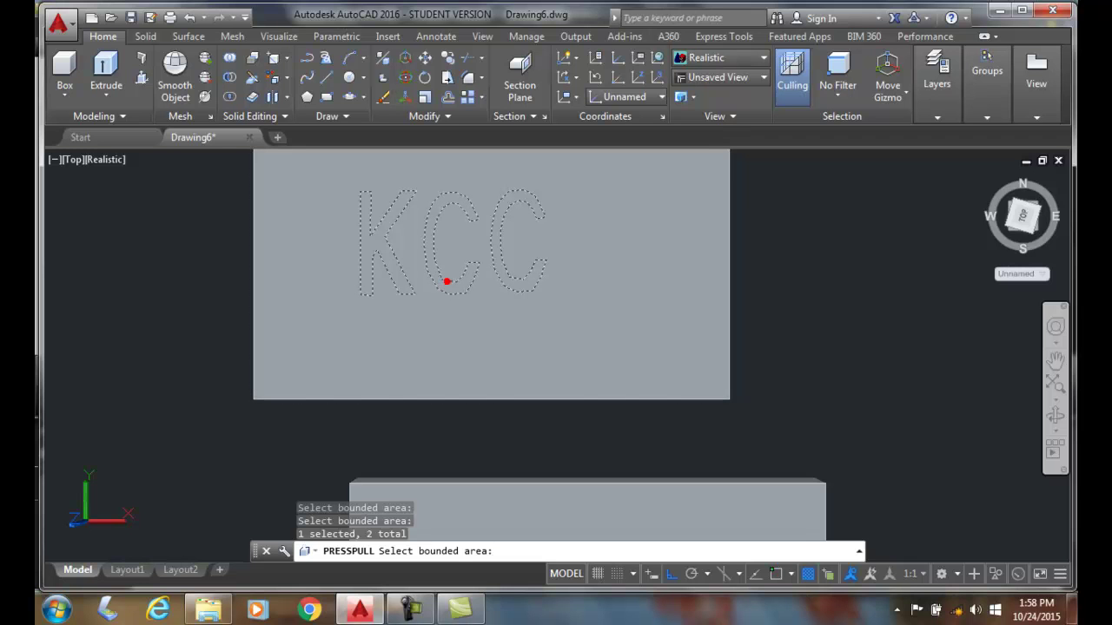
click(446, 282)
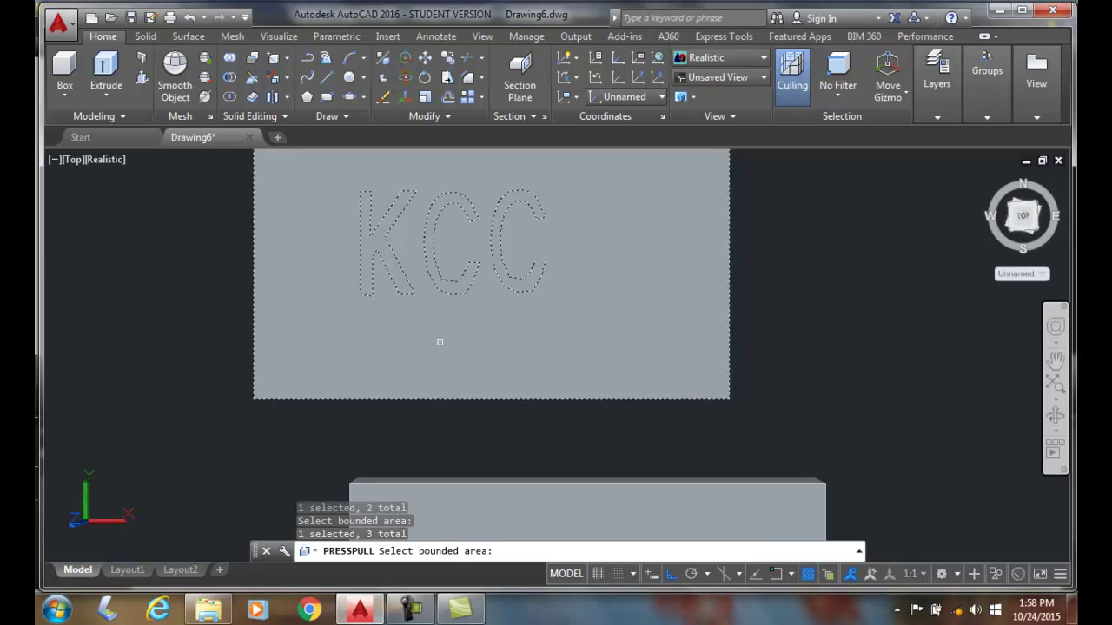
key(Return)
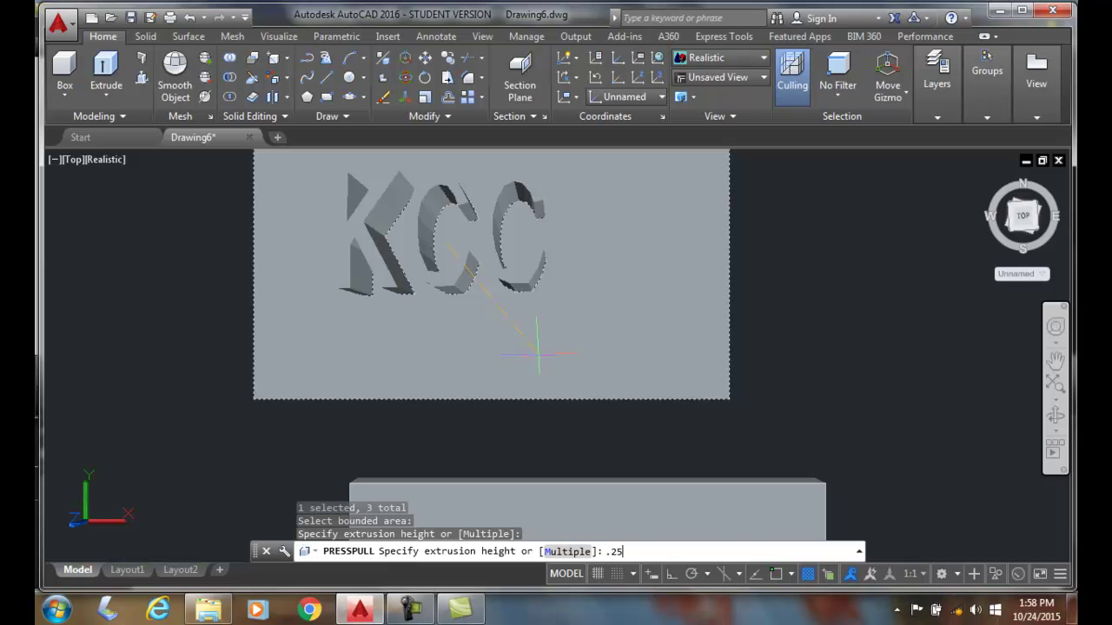
key(Return)
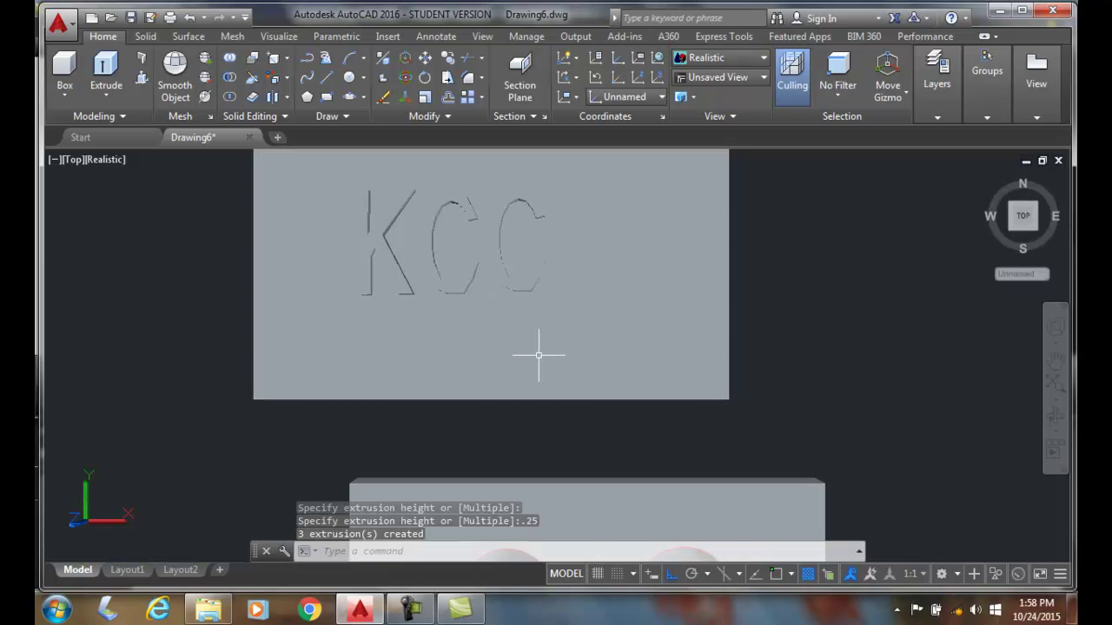
Step: Orbit and pan into a tilted 3D view of both slabs, then select the KCC slab
shift+middle_drag(513, 330, 575, 331)
scroll(534, 276, down, 2)
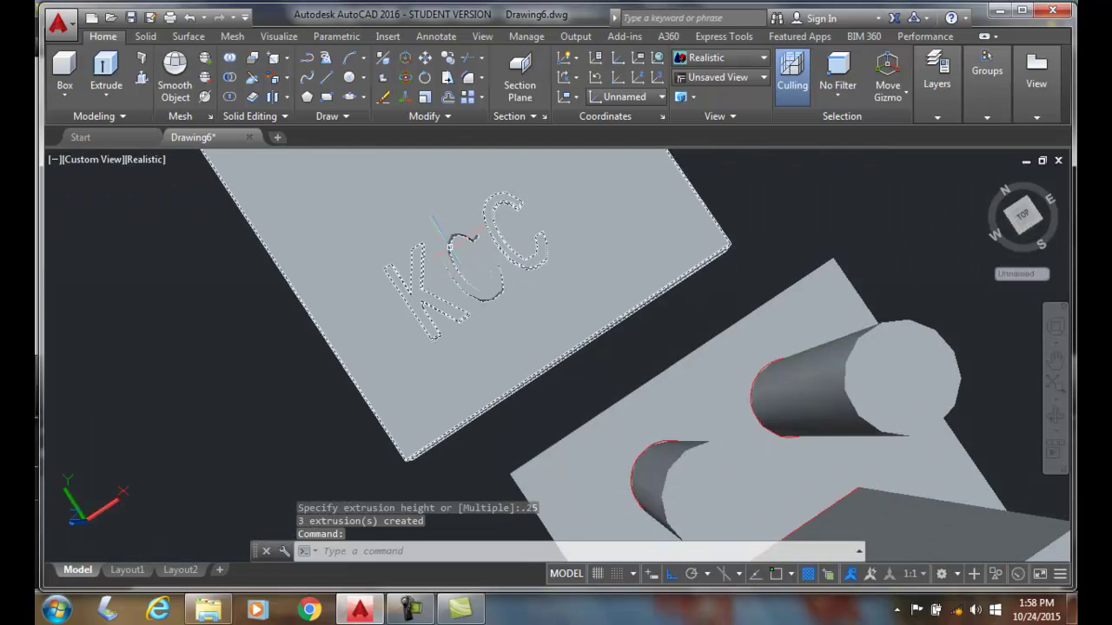
scroll(447, 250, up, 3)
shift+middle_drag(447, 249, 541, 344)
key(Escape)
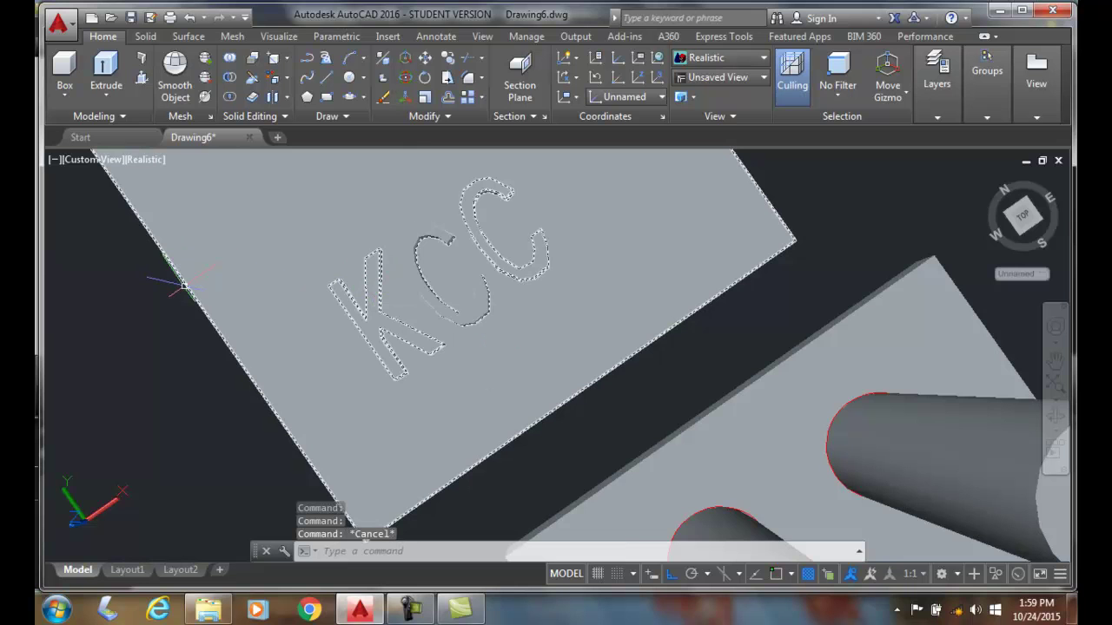
click(184, 279)
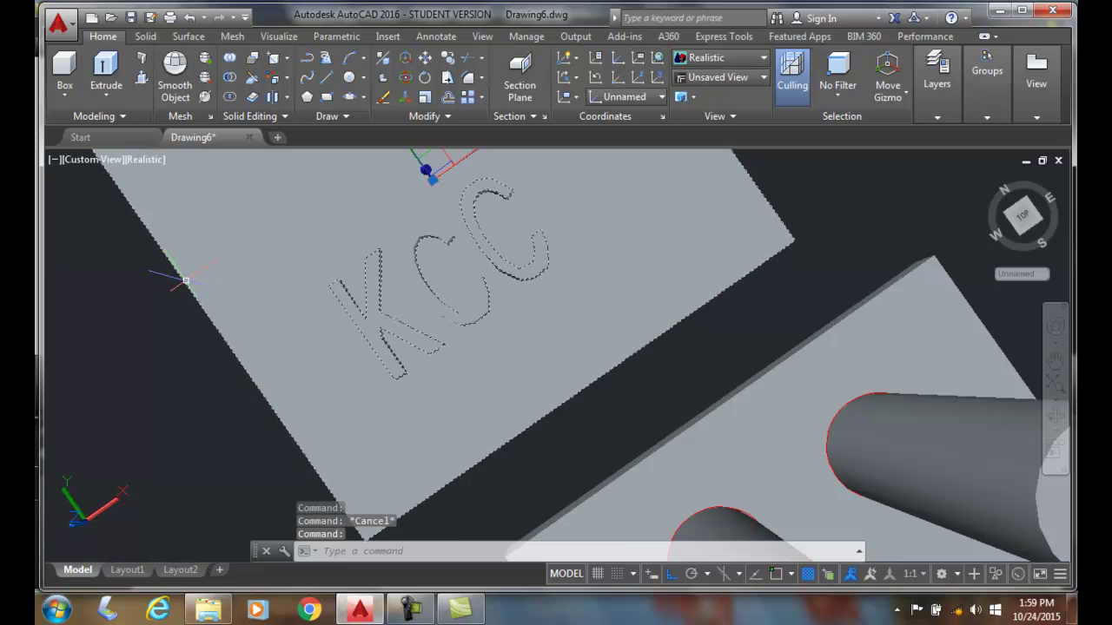
Step: Colour the KCC slab Red in the Properties palette, after first trying Blue, then orbit
right_click(185, 279)
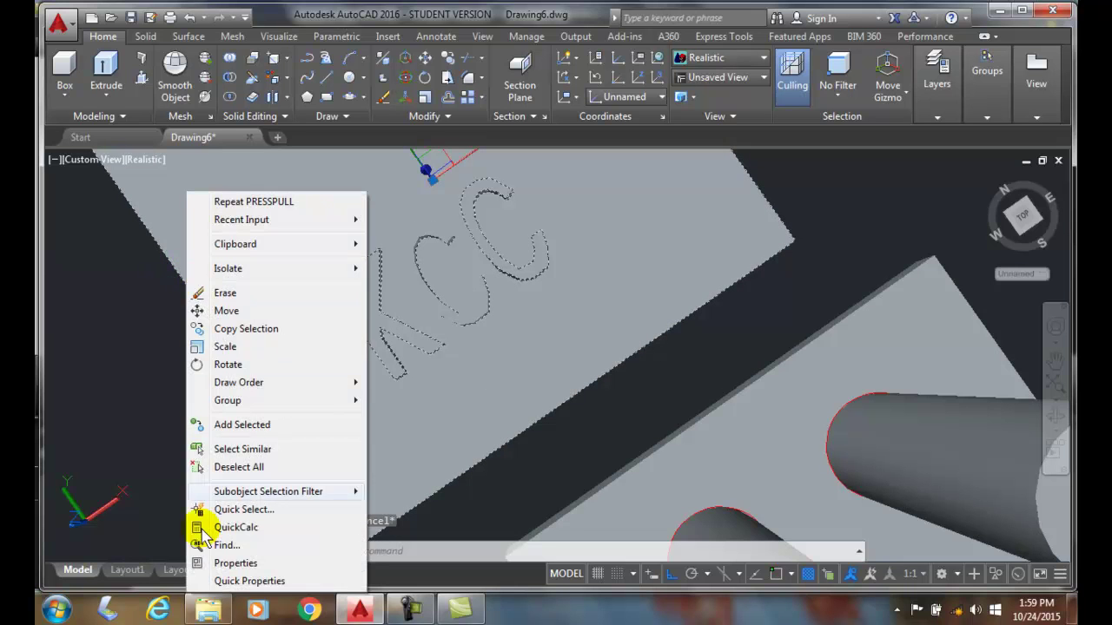
click(219, 564)
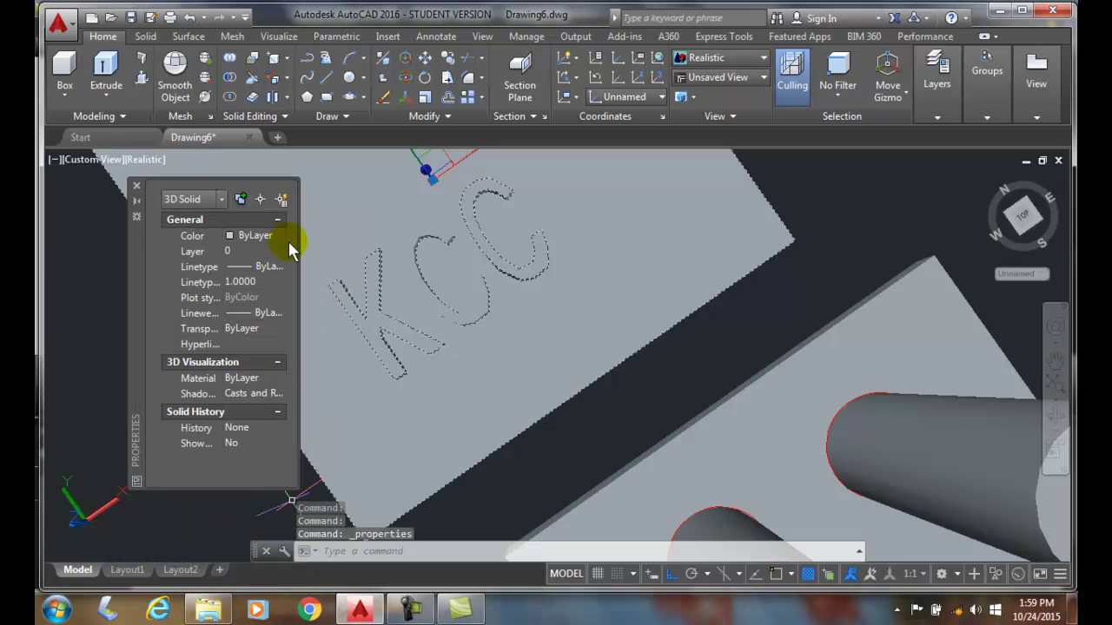
click(281, 242)
click(279, 236)
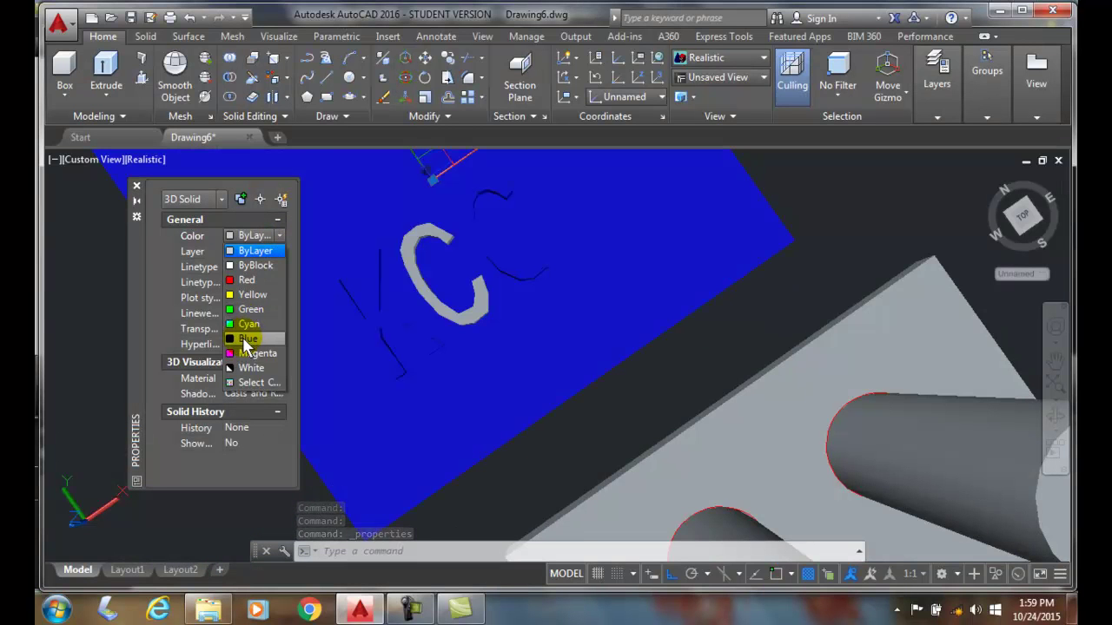
click(245, 339)
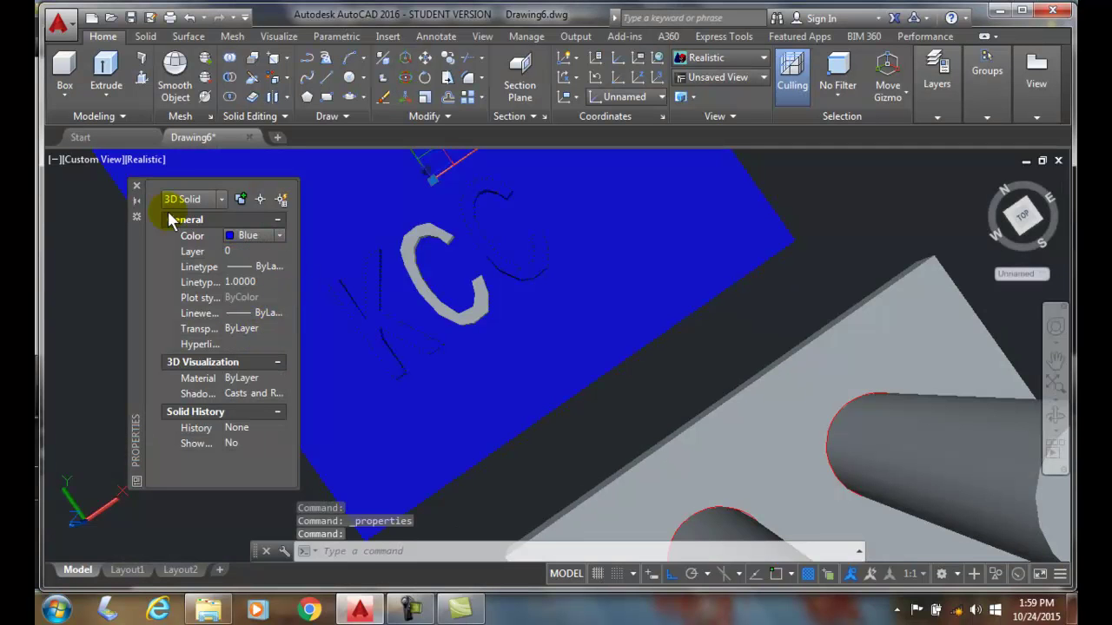
click(278, 239)
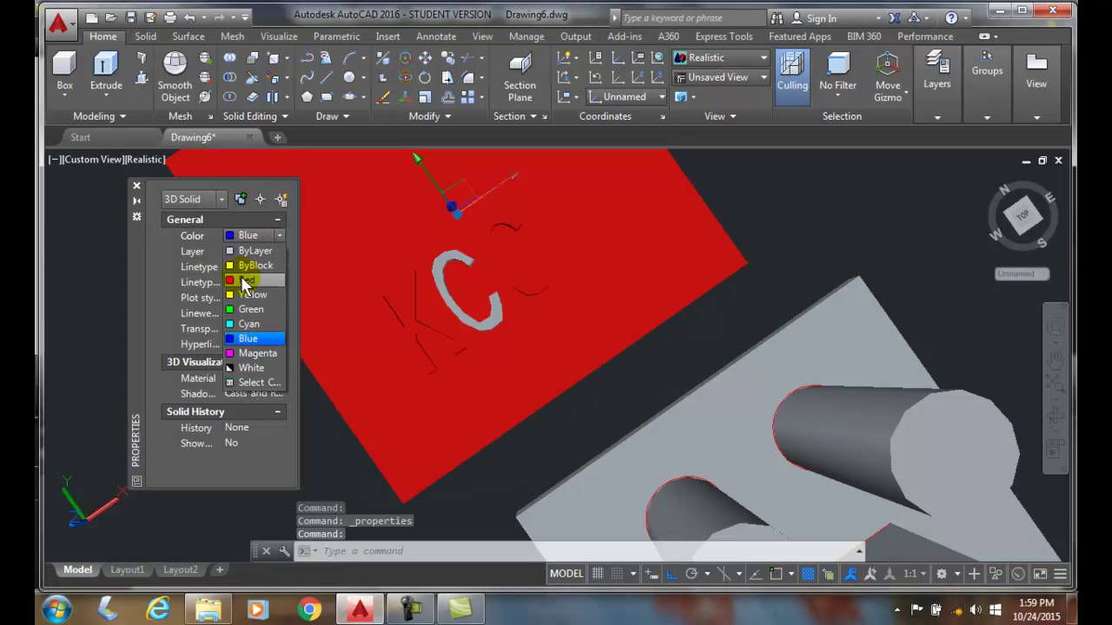
click(248, 280)
click(136, 187)
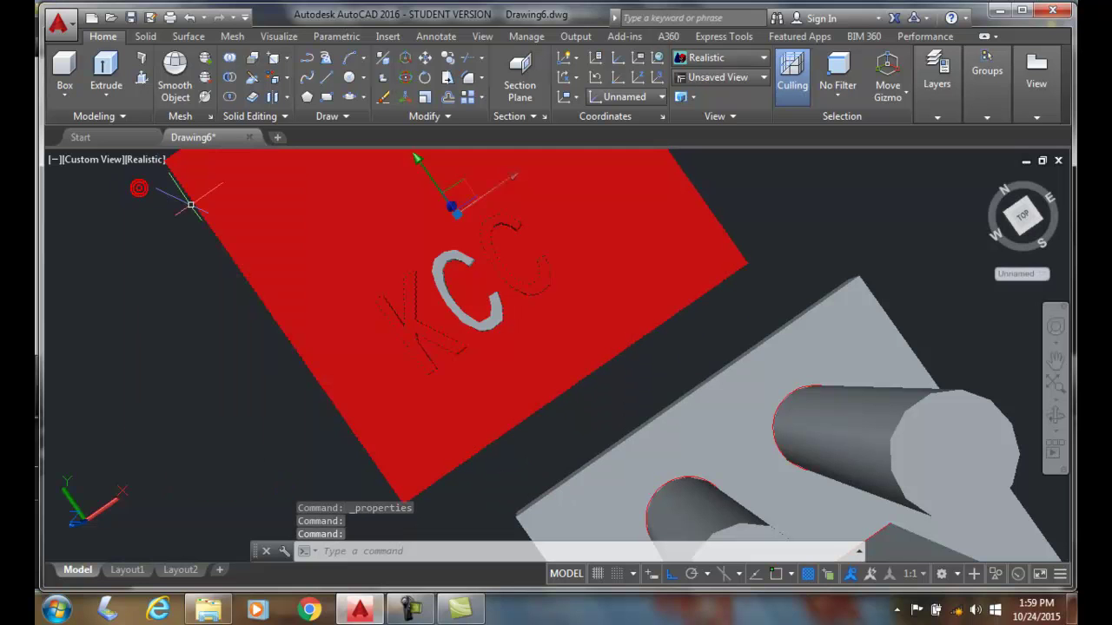
key(Escape)
key(Escape)
shift+middle_drag(302, 334, 309, 275)
Step: Set the selected K and C letters' colour to Blue in Properties
scroll(309, 274, up, 2)
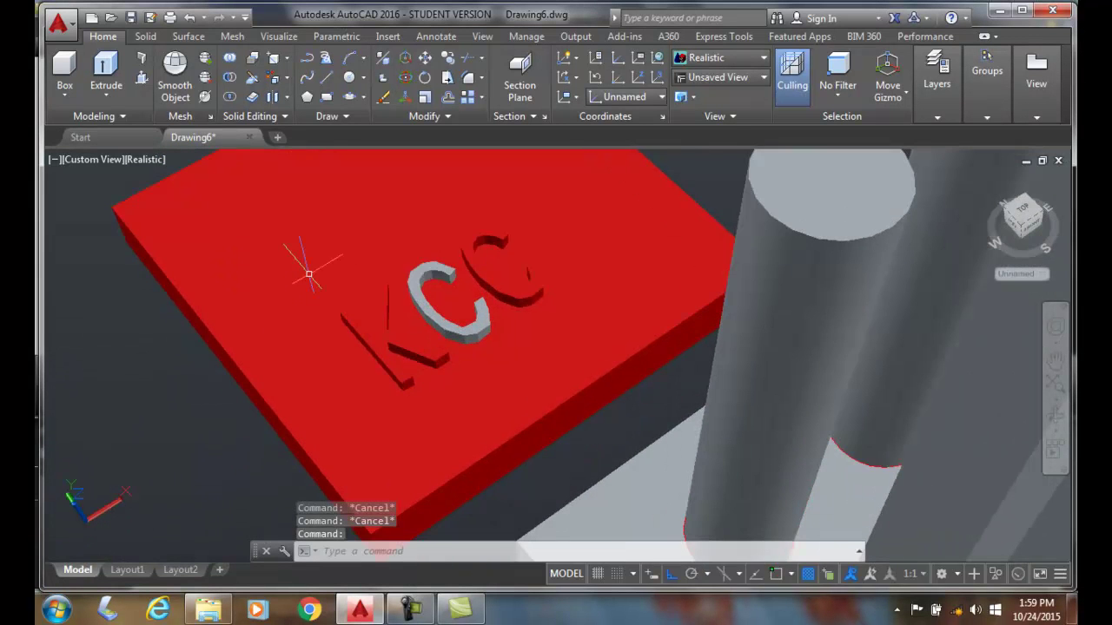
click(480, 325)
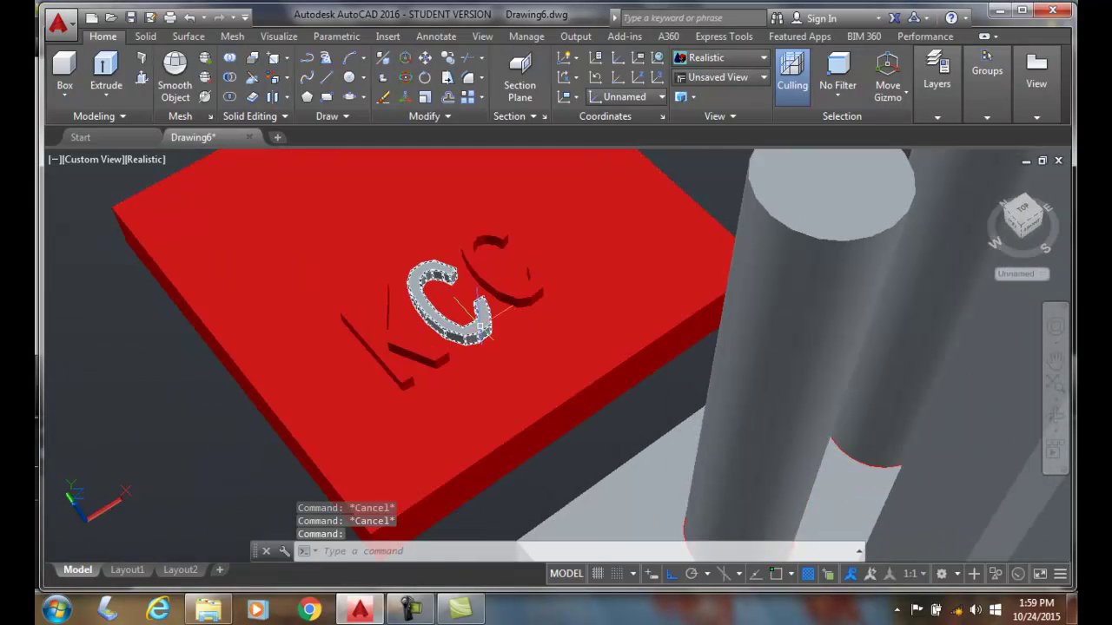
click(479, 324)
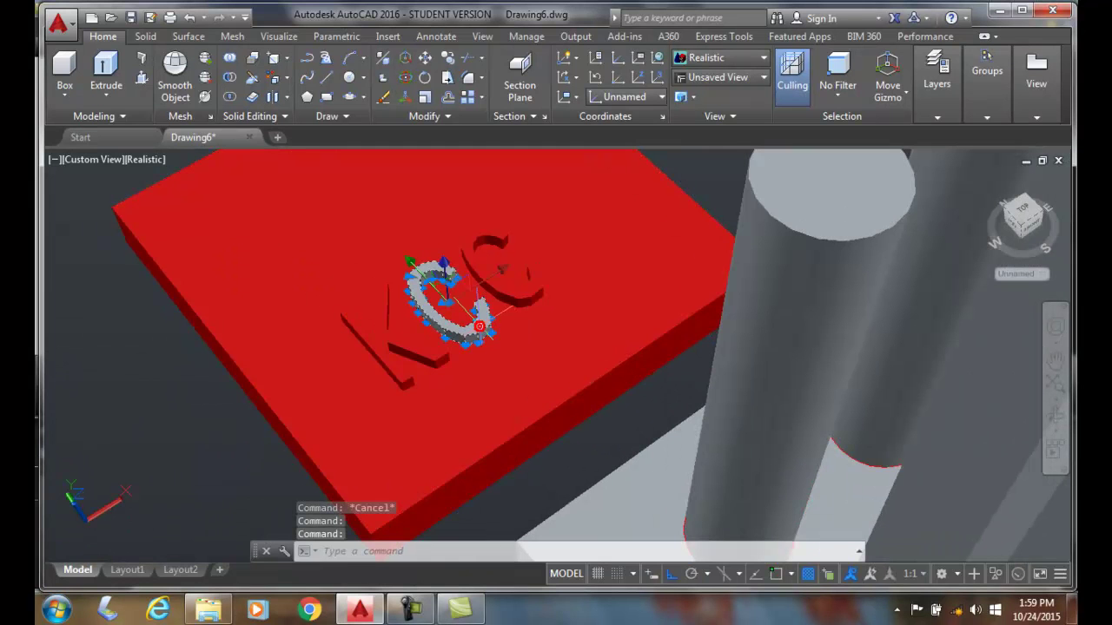
click(389, 357)
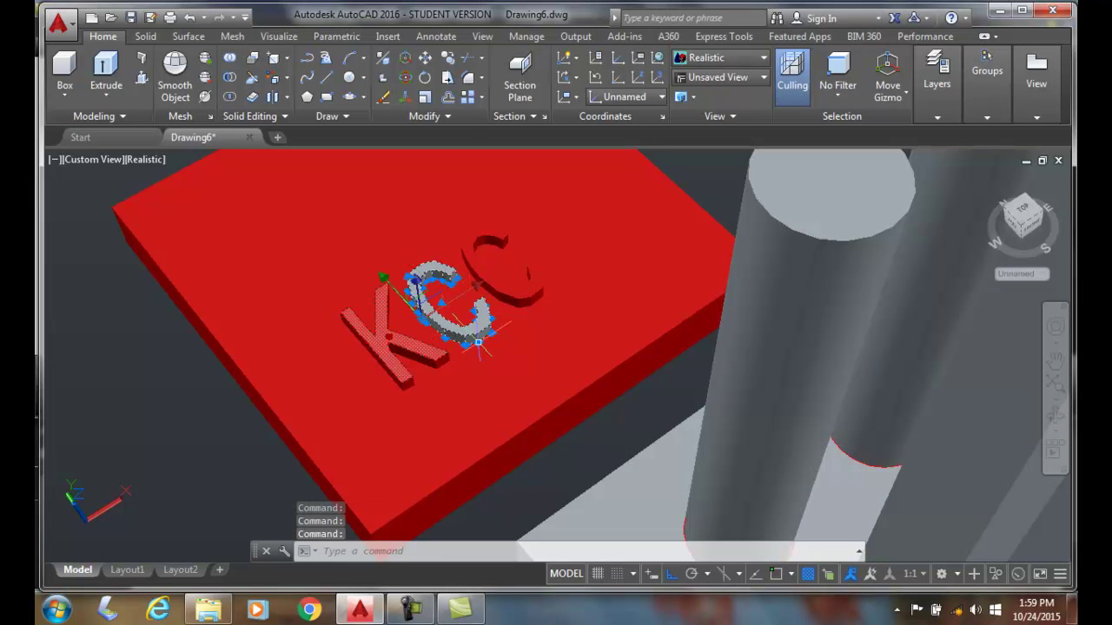
right_click(472, 325)
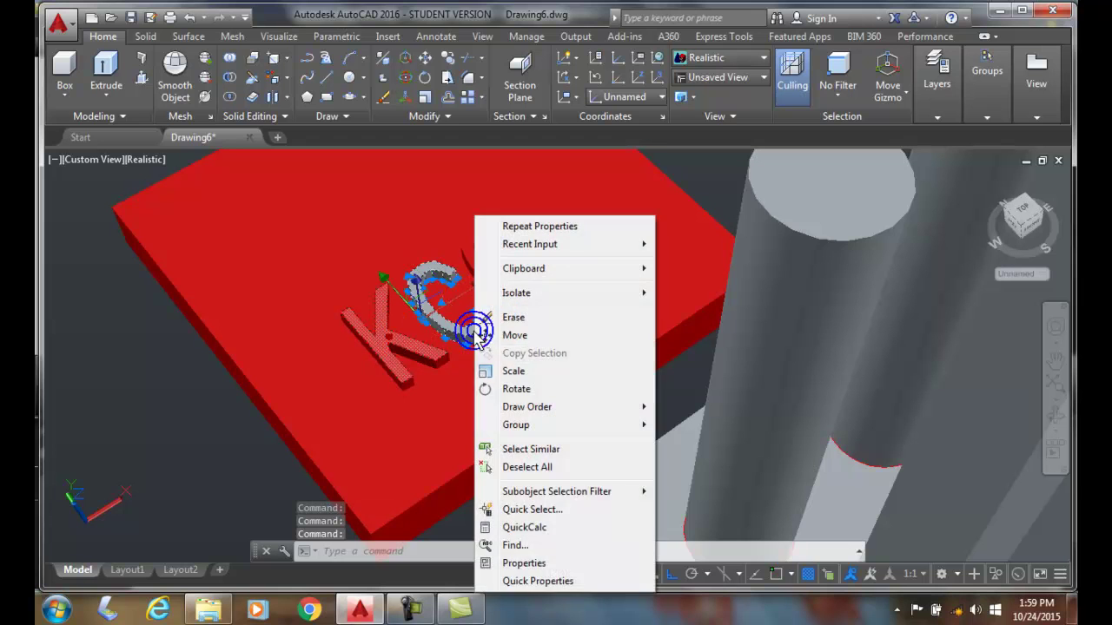
click(510, 561)
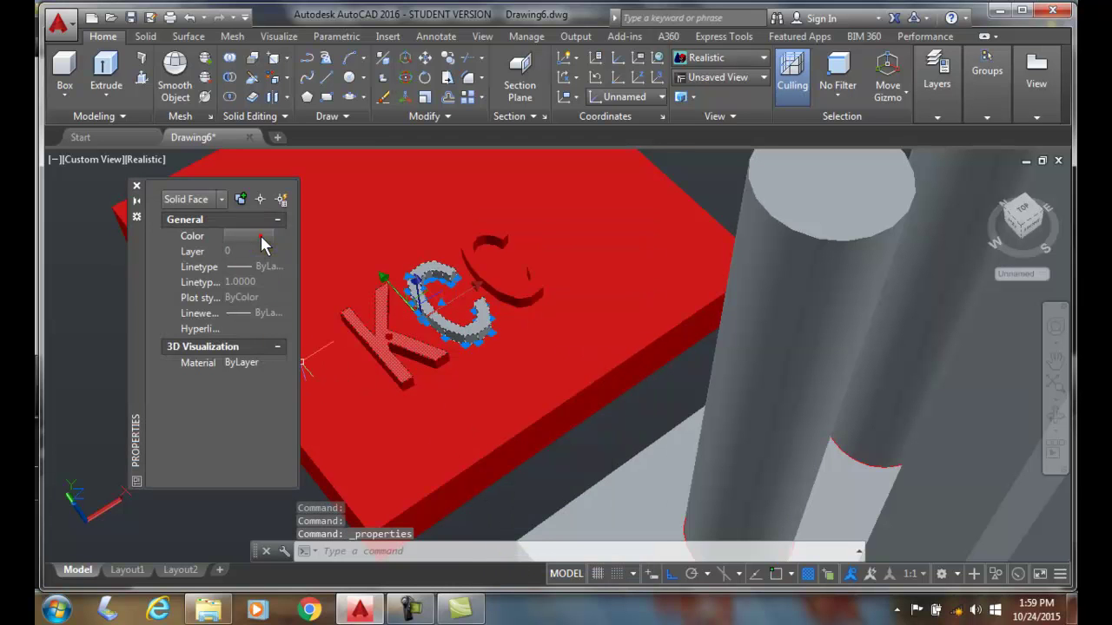
click(256, 236)
click(278, 236)
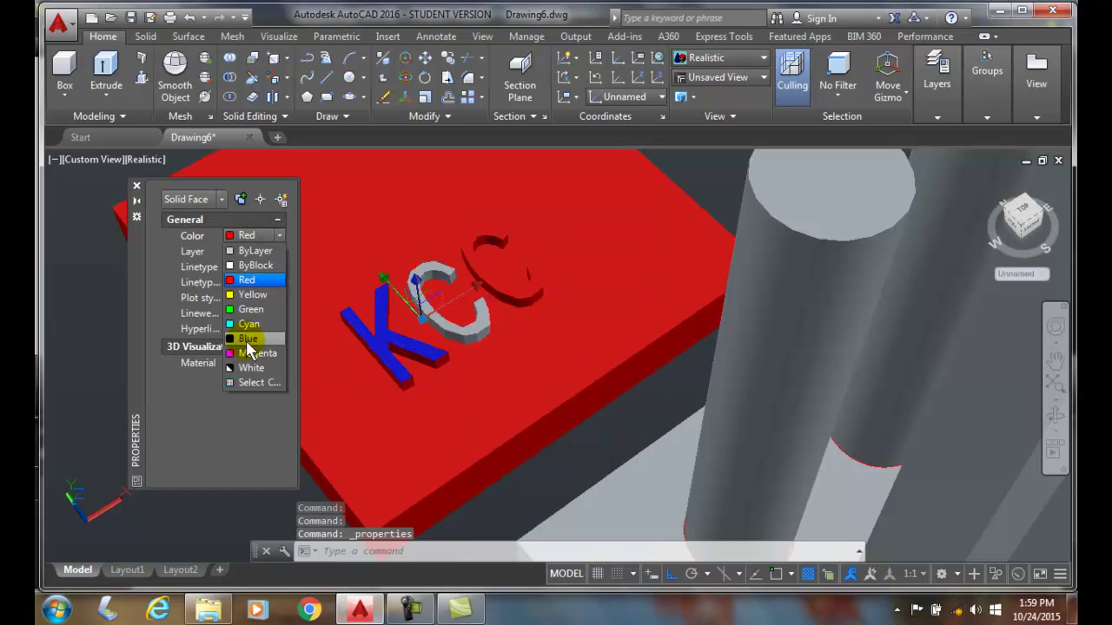
click(247, 338)
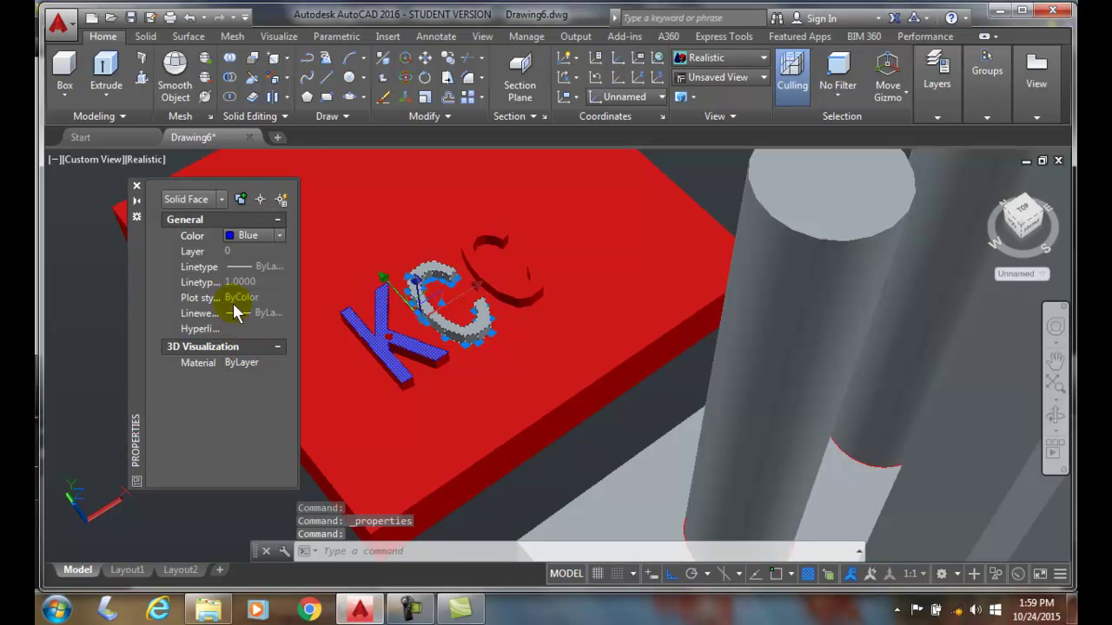
click(136, 185)
key(Escape)
key(Escape)
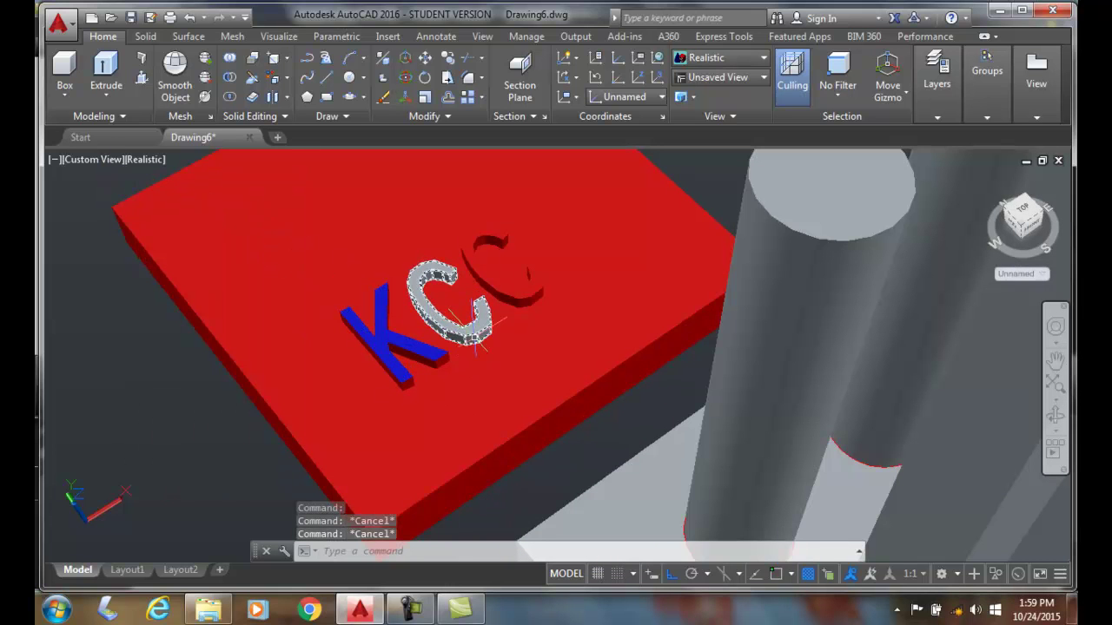
Step: Set the colour of the selected C letter to Blue
click(474, 309)
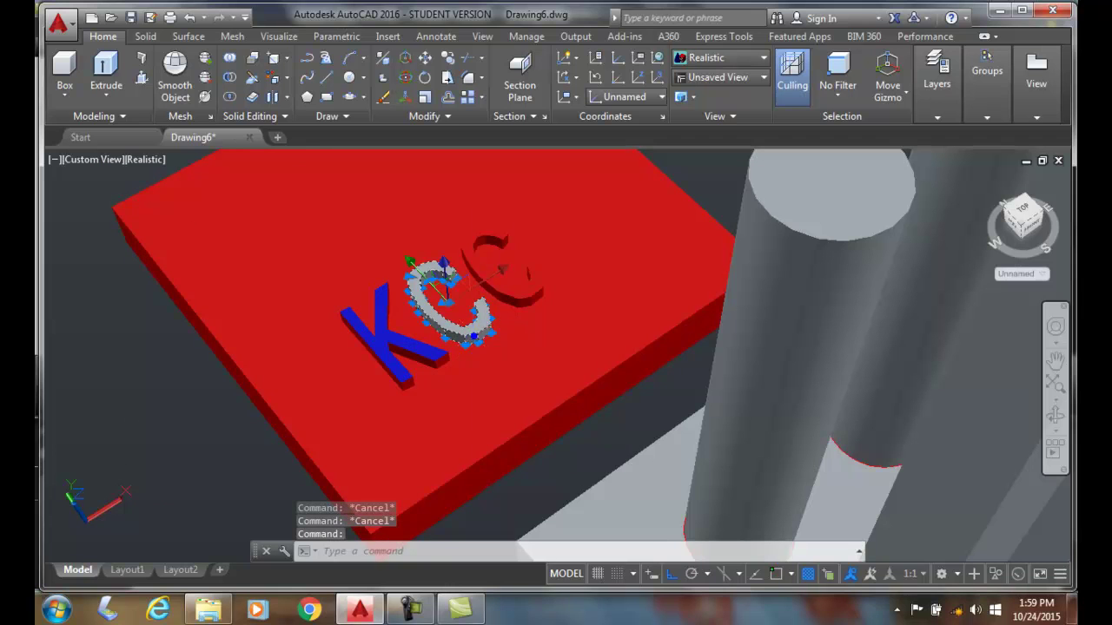
right_click(474, 334)
click(527, 564)
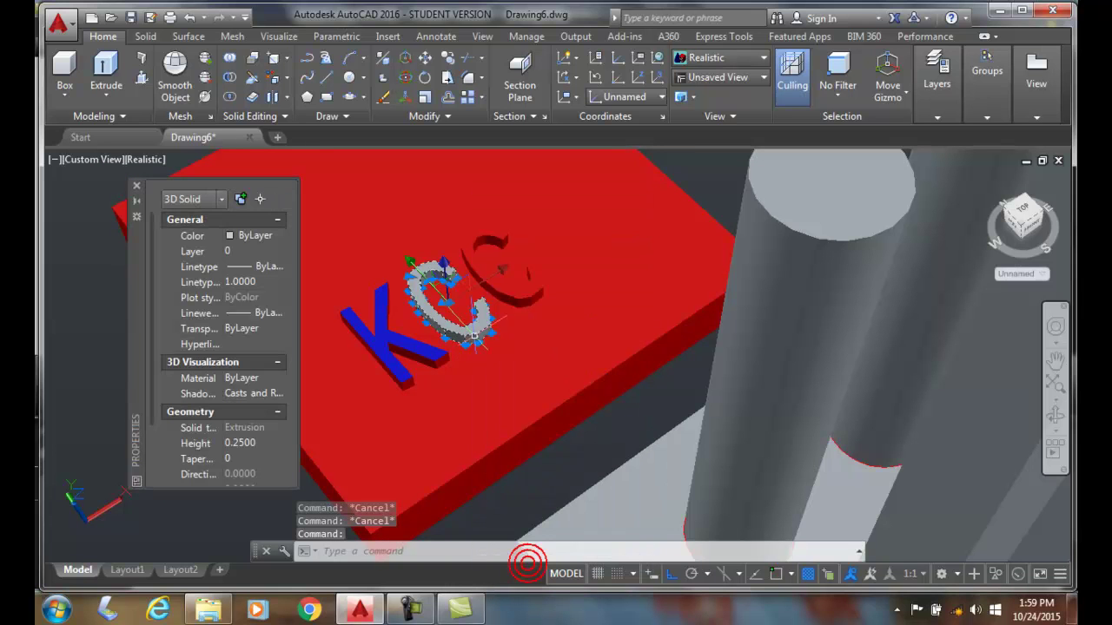
click(252, 239)
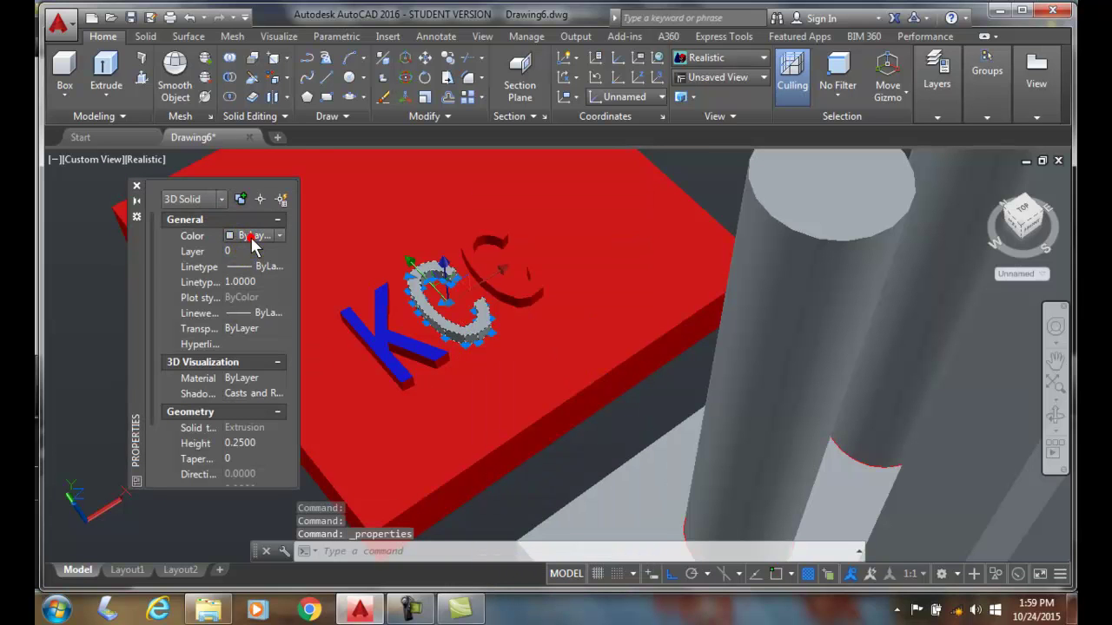
click(277, 236)
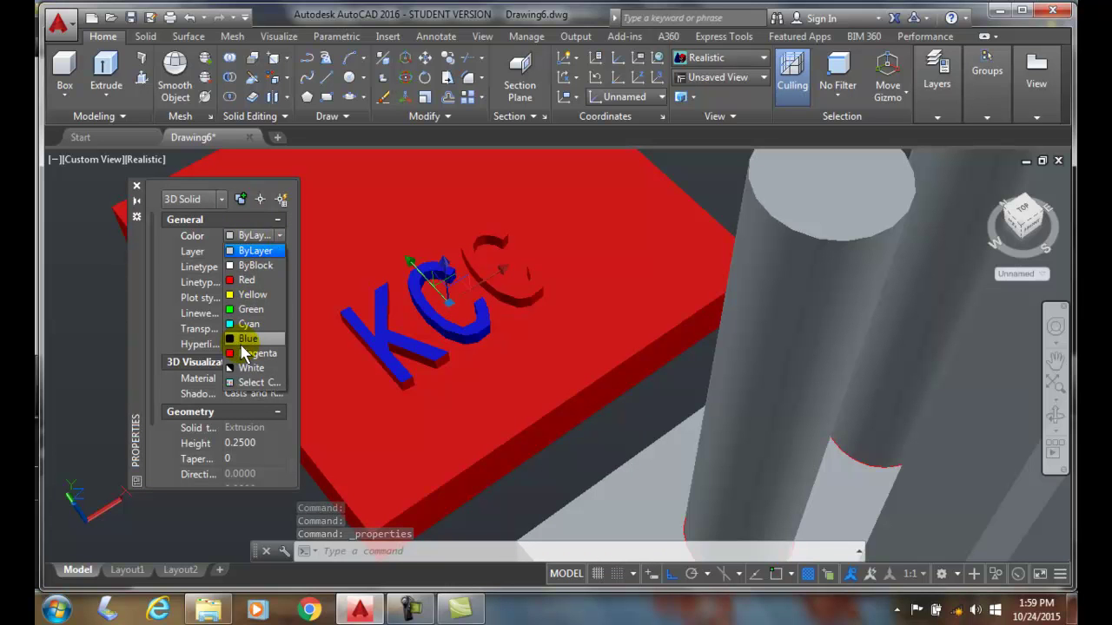
click(243, 344)
key(Escape)
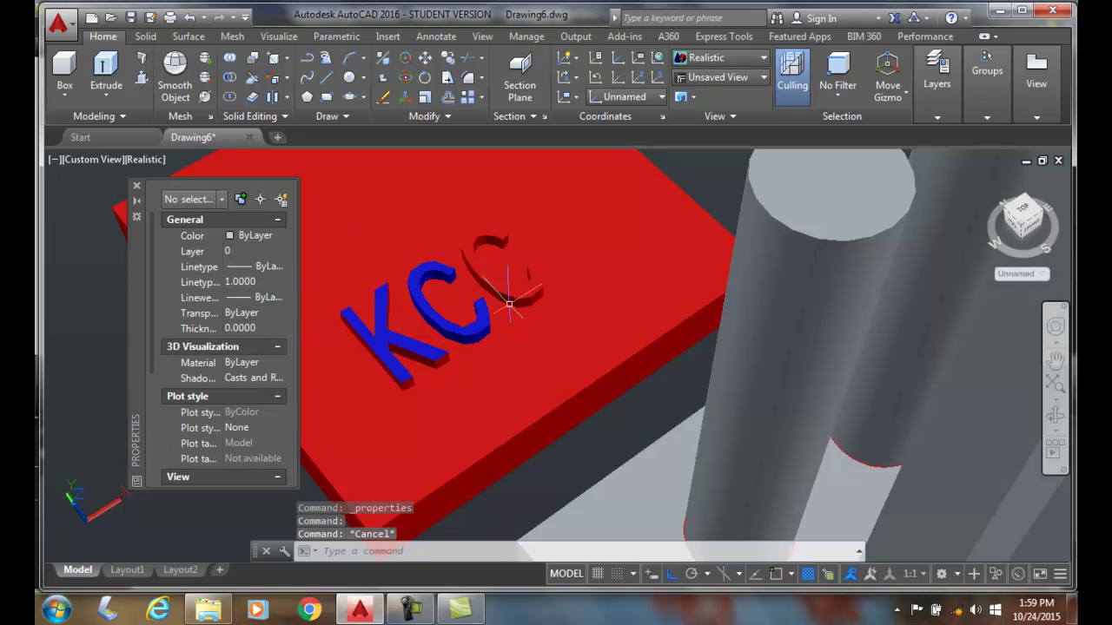
Step: Change the KCC slab's colour from Red to Blue
click(521, 301)
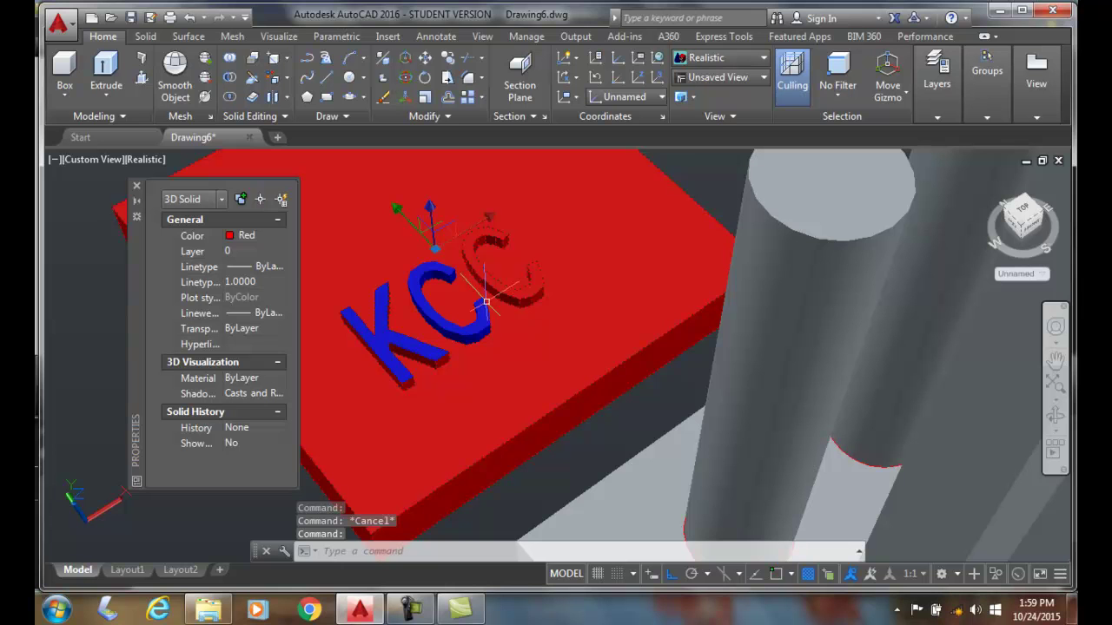
click(252, 237)
click(277, 236)
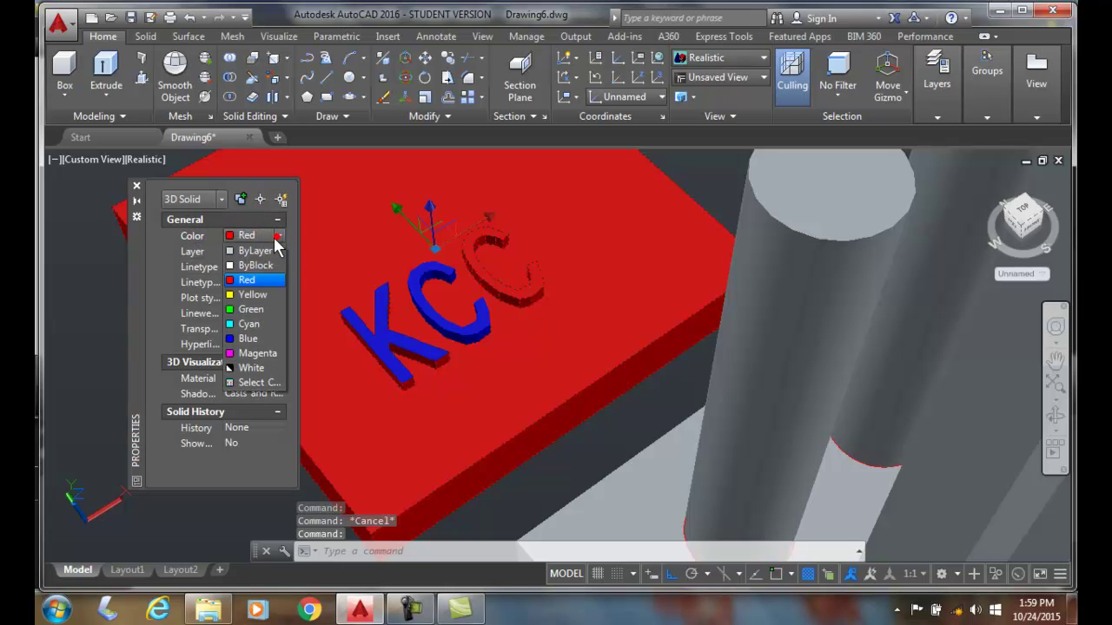
click(252, 338)
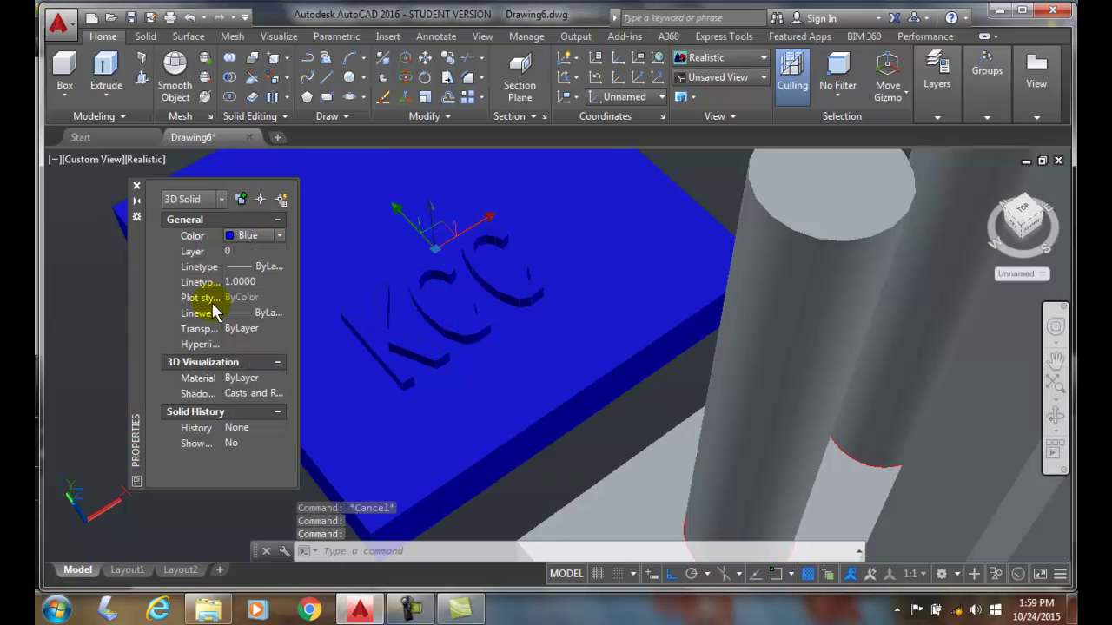
click(137, 185)
key(Escape)
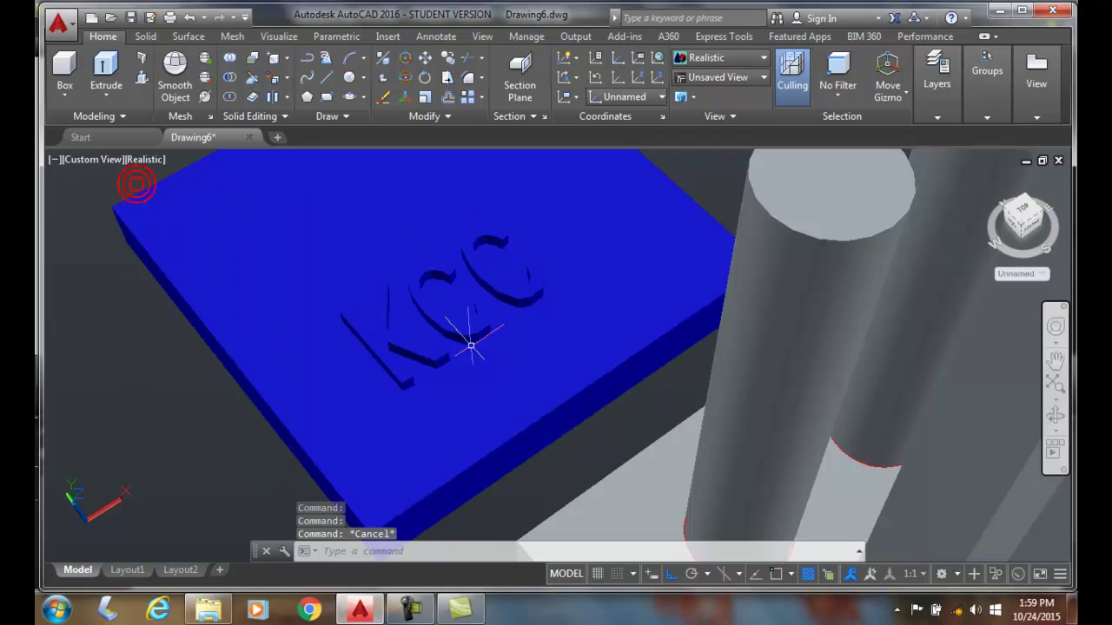
key(Escape)
scroll(499, 371, down, 3)
scroll(496, 378, up, 3)
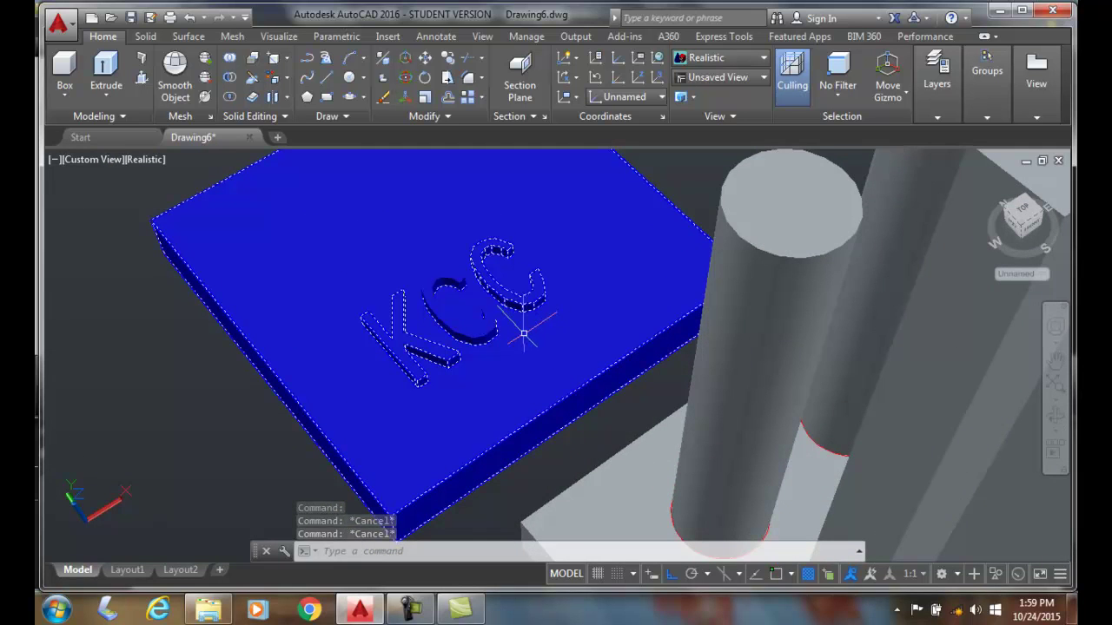
scroll(504, 351, down, 2)
key(Escape)
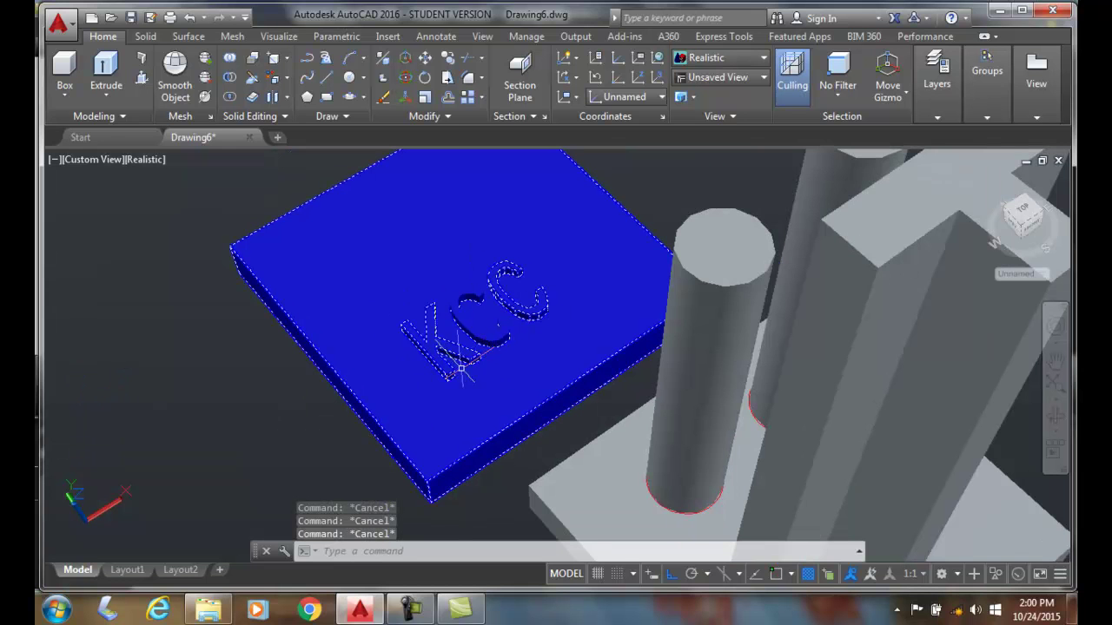
scroll(323, 392, down, 2)
click(305, 417)
key(Escape)
scroll(374, 379, up, 2)
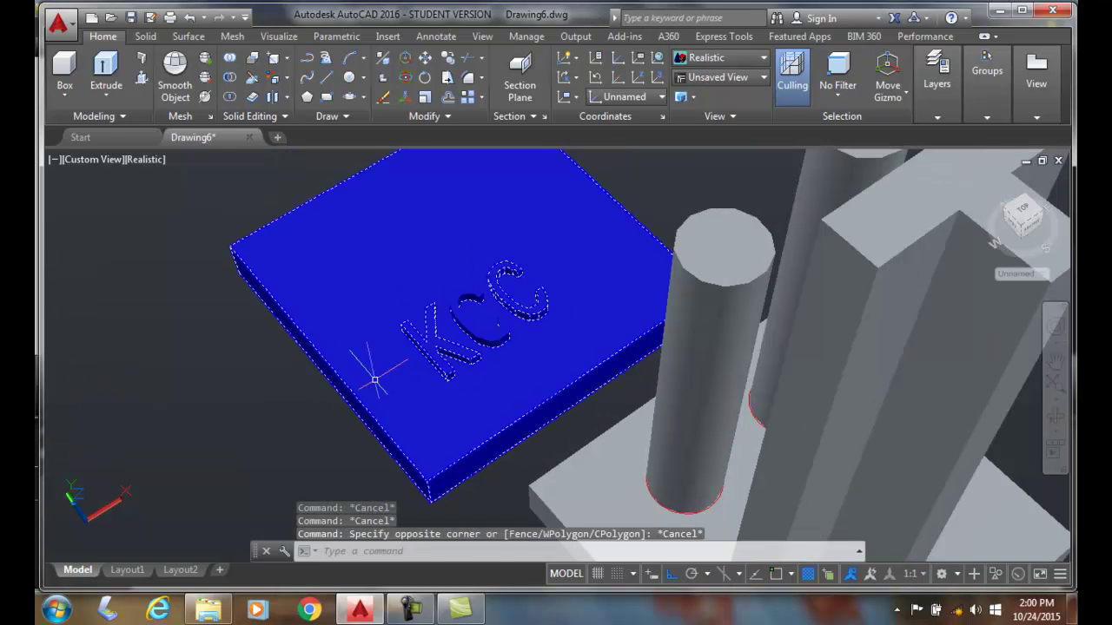
scroll(374, 380, up, 3)
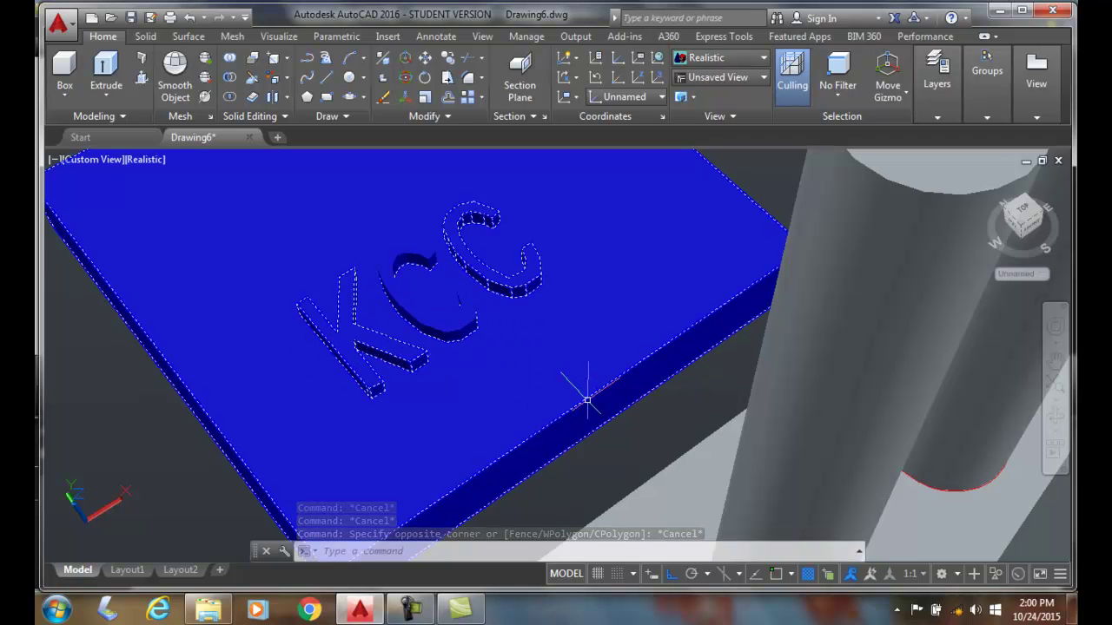
scroll(587, 401, down, 2)
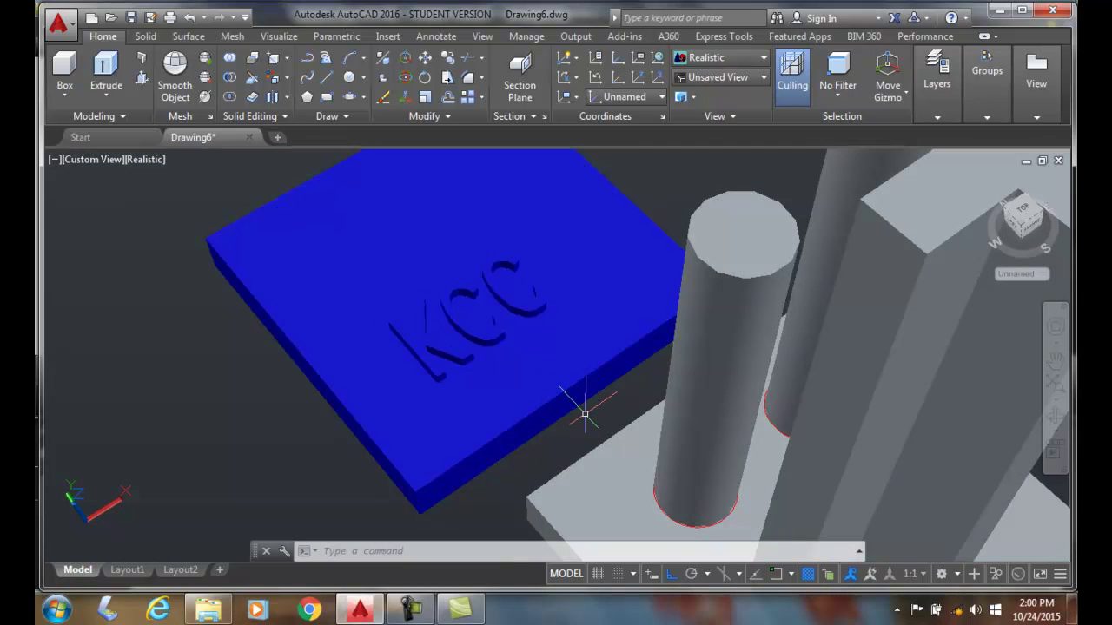